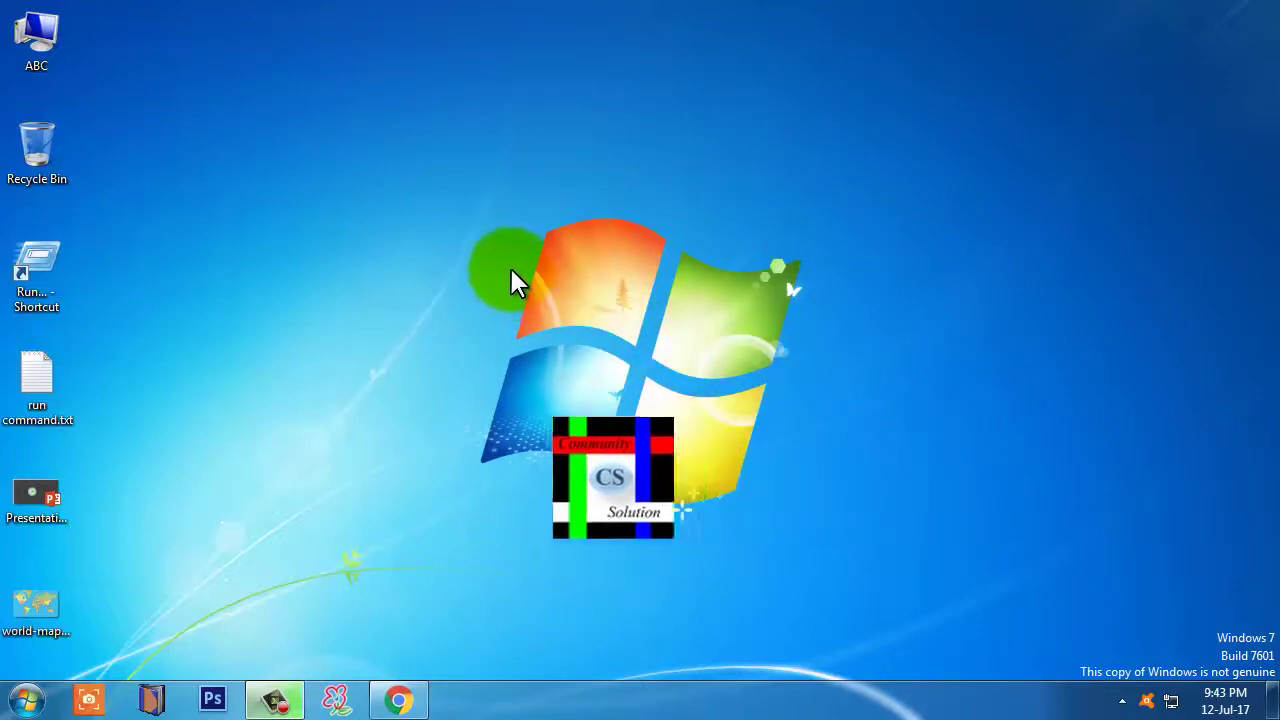
# Step: Open the ABC computer's drive overview, then close it again
pyautogui.moveTo(418, 170); pyautogui.dragTo(918, 533)
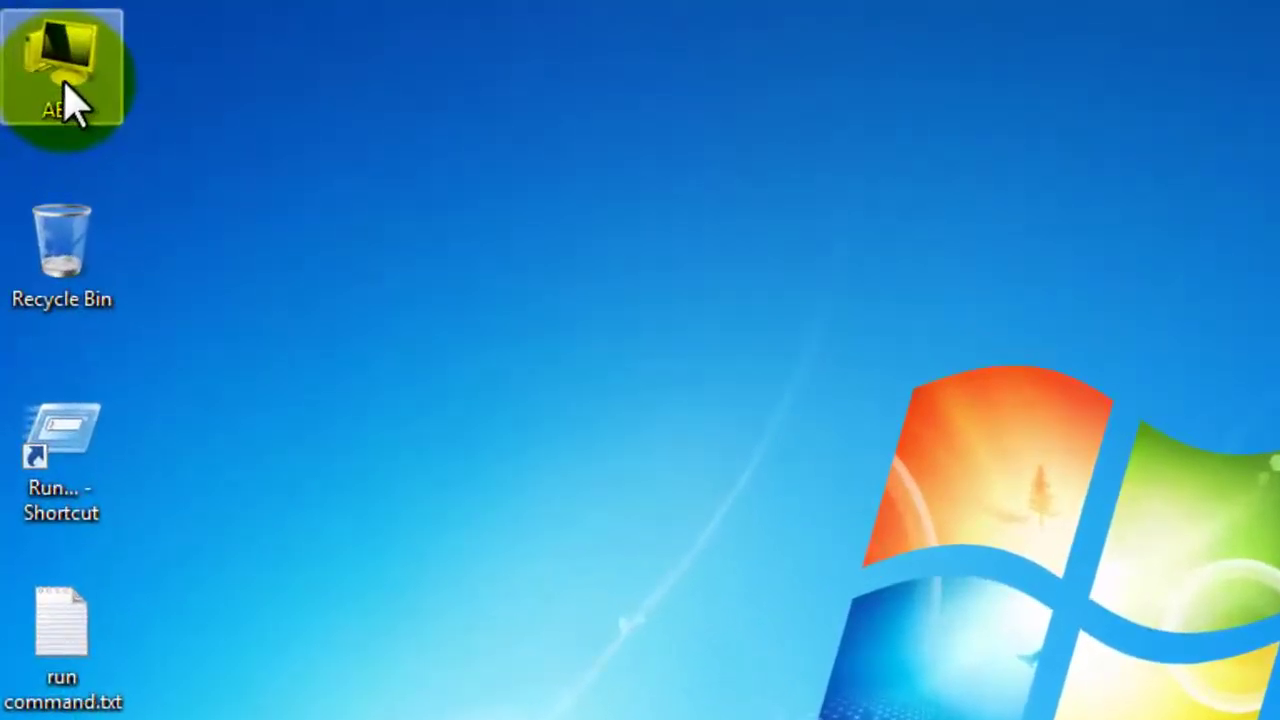
pyautogui.doubleClick(65, 100)
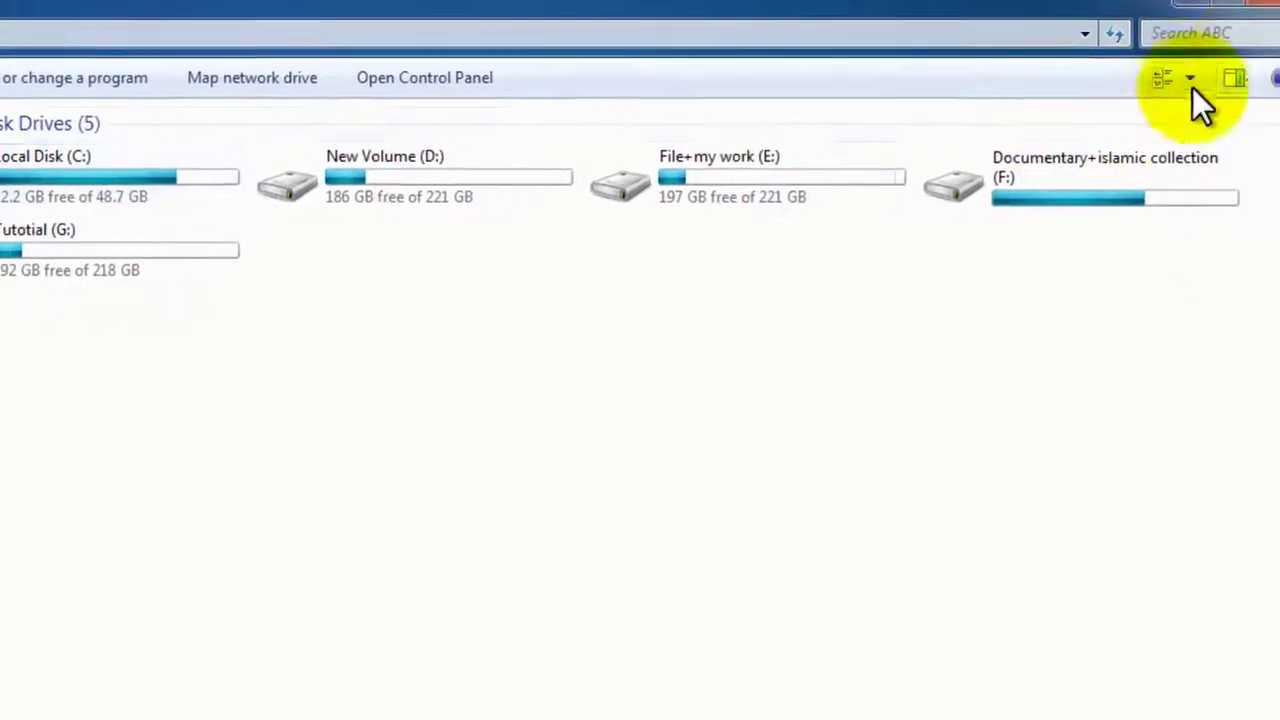
pyautogui.click(1256, 12)
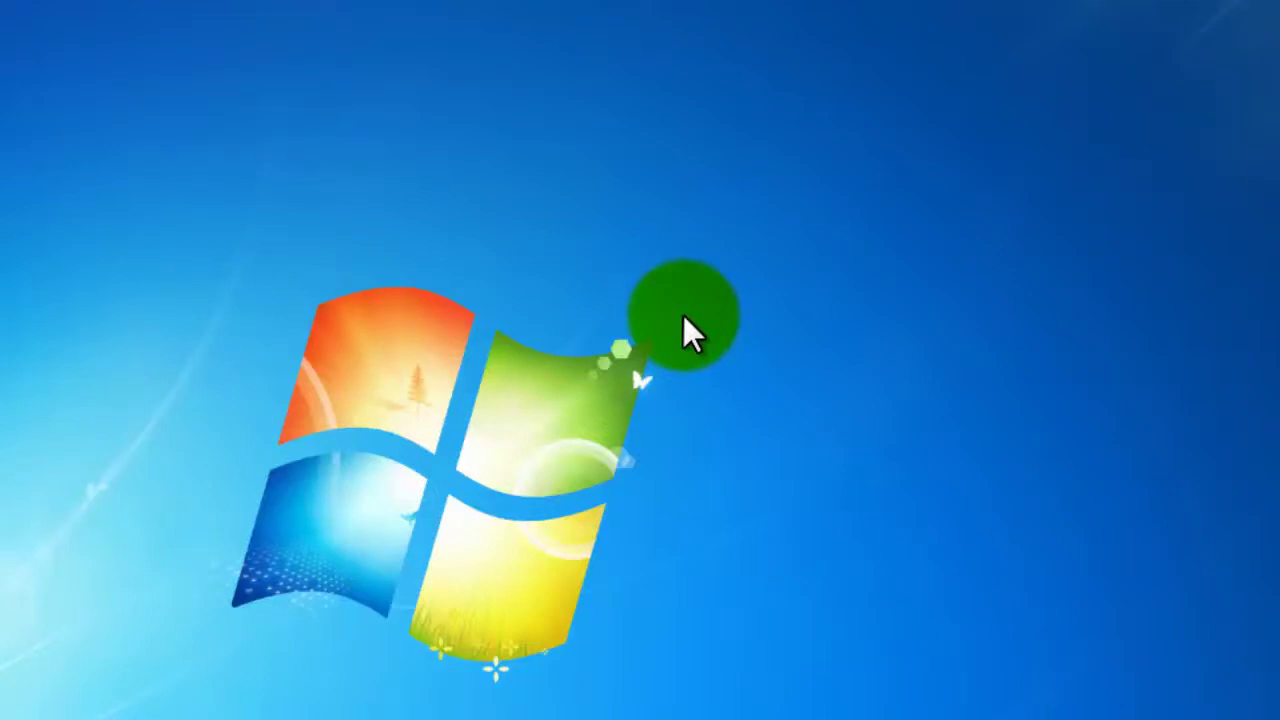
# Step: Create a new desktop folder named 'Powerpoint'
pyautogui.rightClick(333, 290)
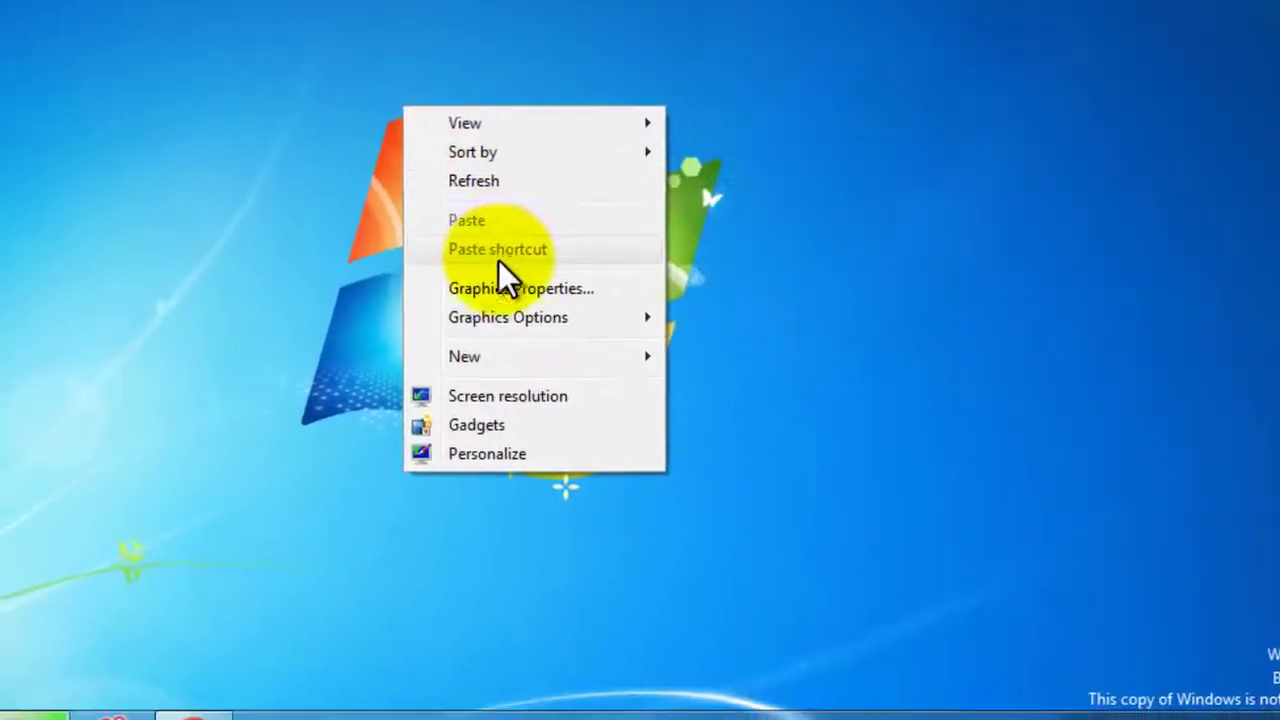
pyautogui.moveTo(490, 289)
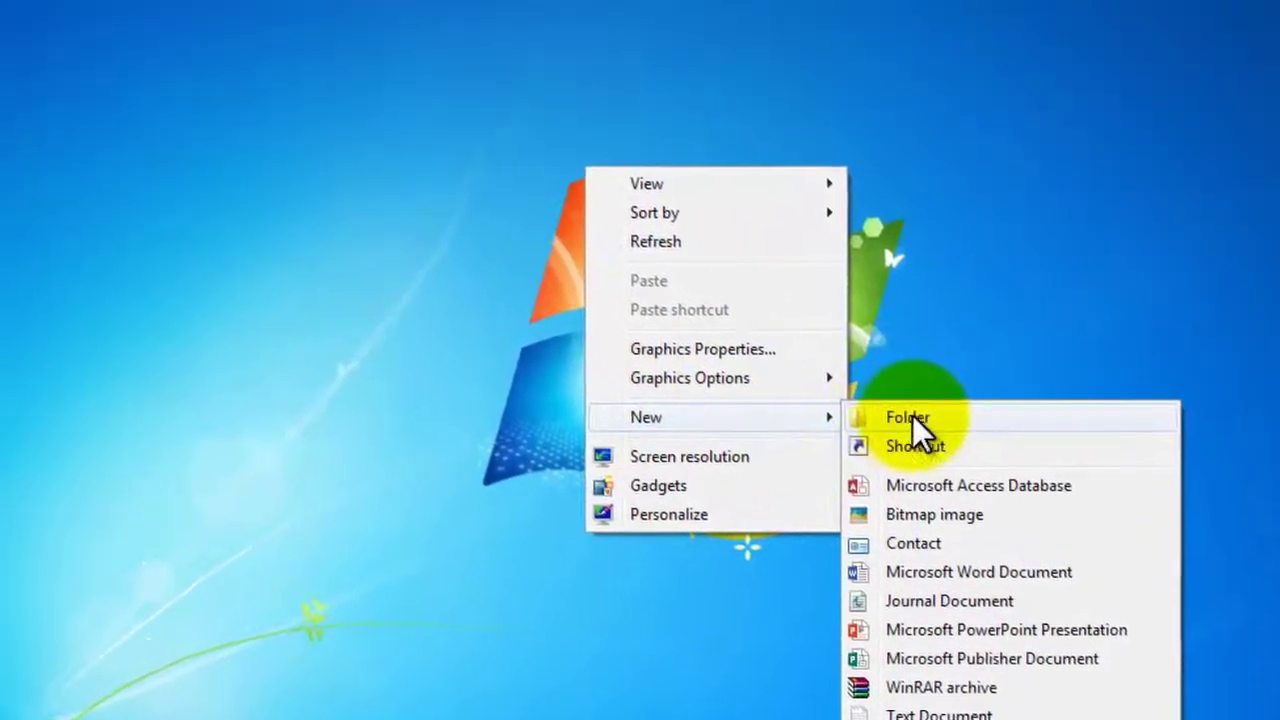
pyautogui.click(912, 415)
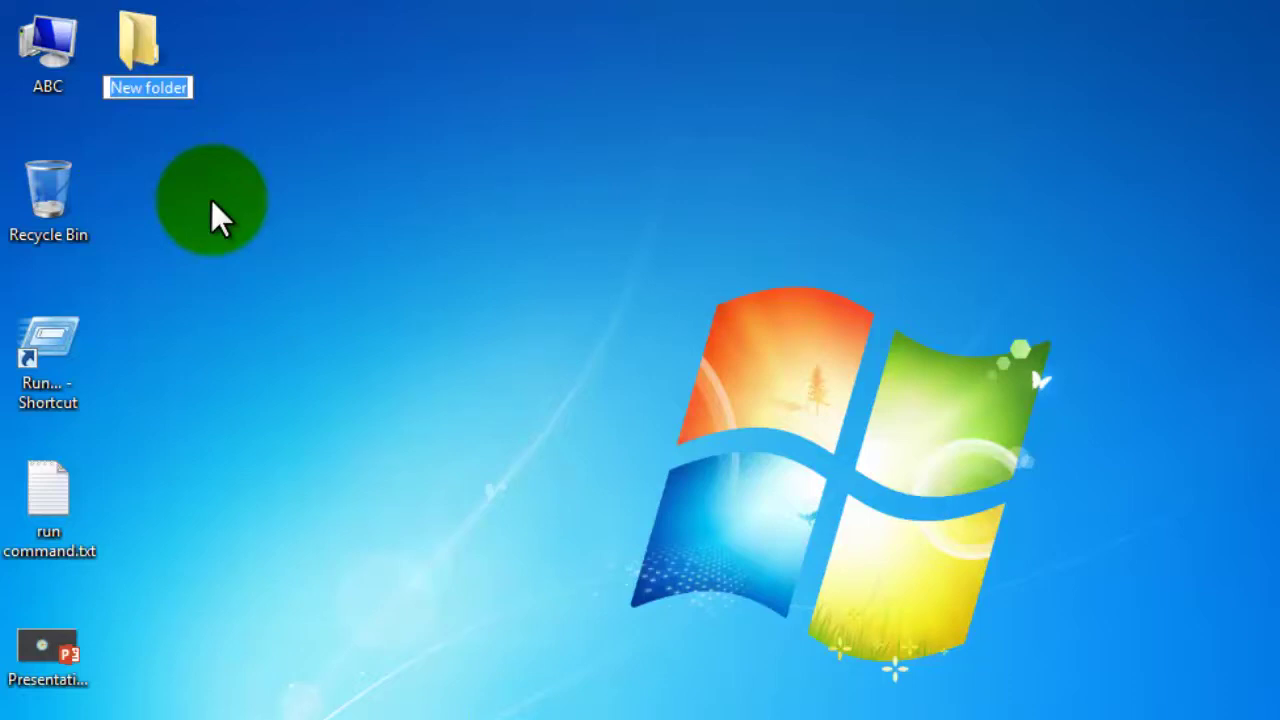
pyautogui.write('Powerpoint')
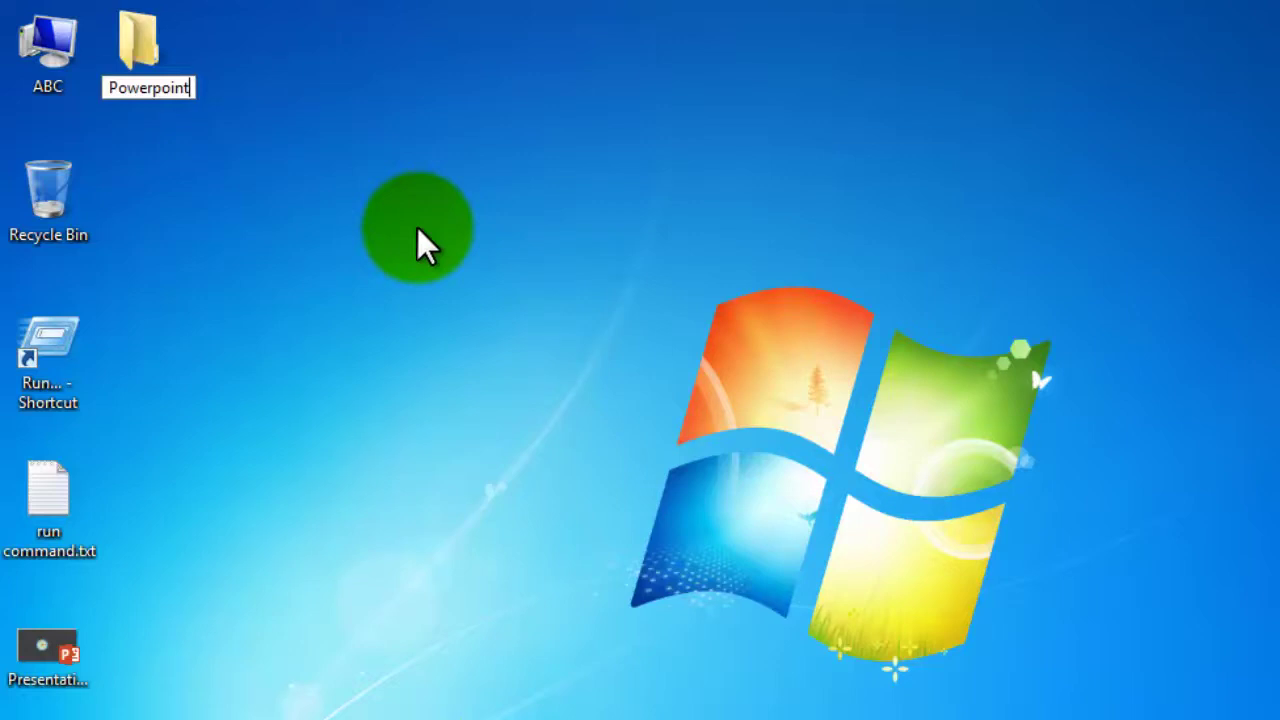
pyautogui.press('Return')
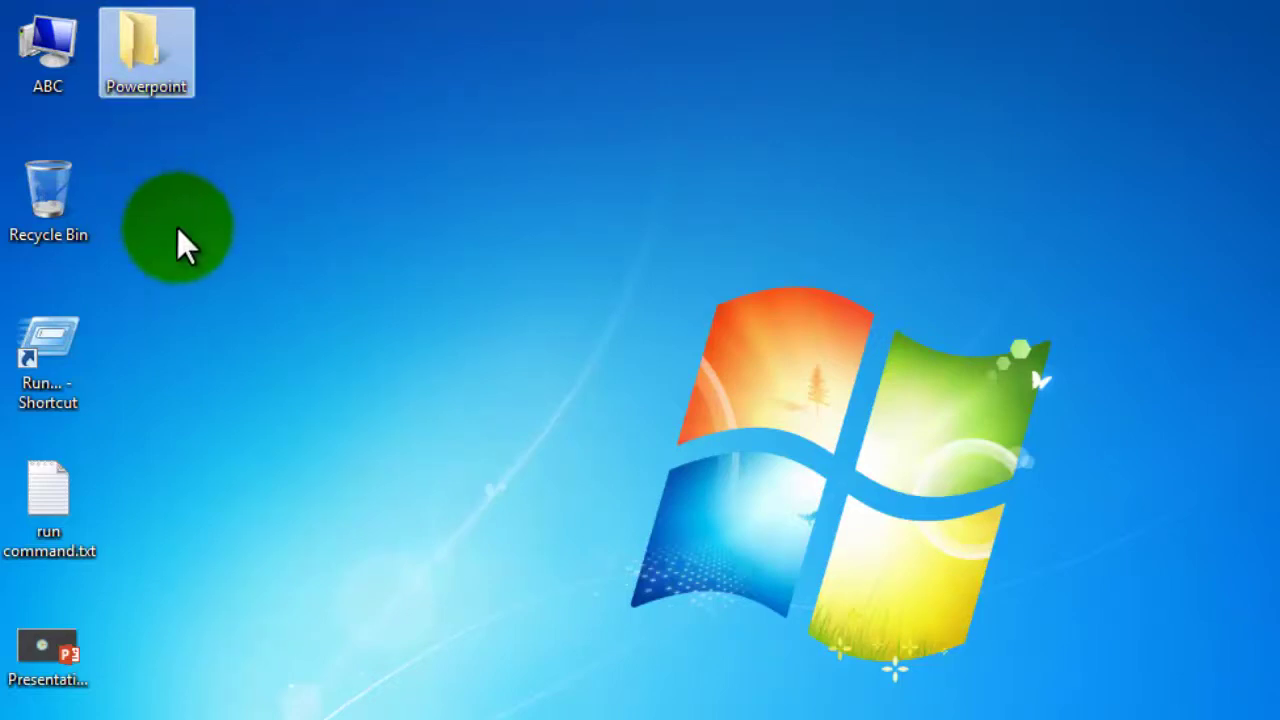
# Step: Inside the Powerpoint folder, create 'New Microsoft PowerPoint Presentation.pptx'
pyautogui.doubleClick(163, 54)
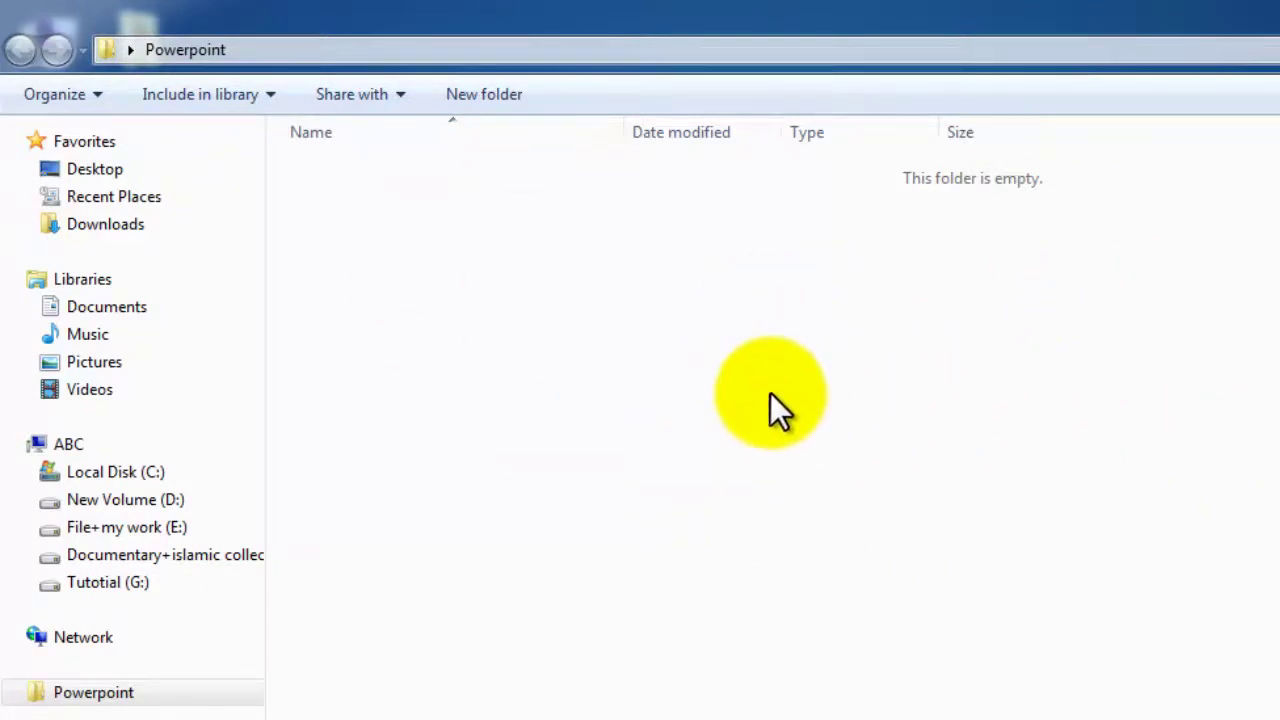
pyautogui.rightClick(753, 347)
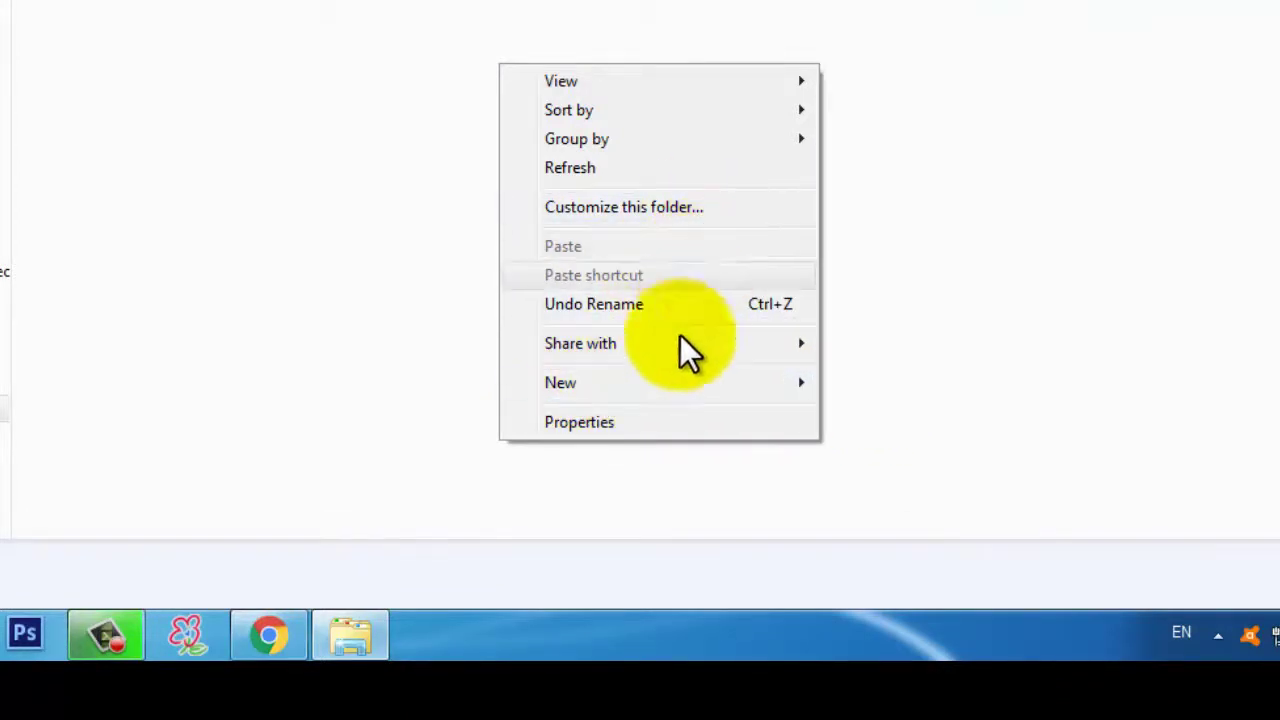
pyautogui.moveTo(560, 383)
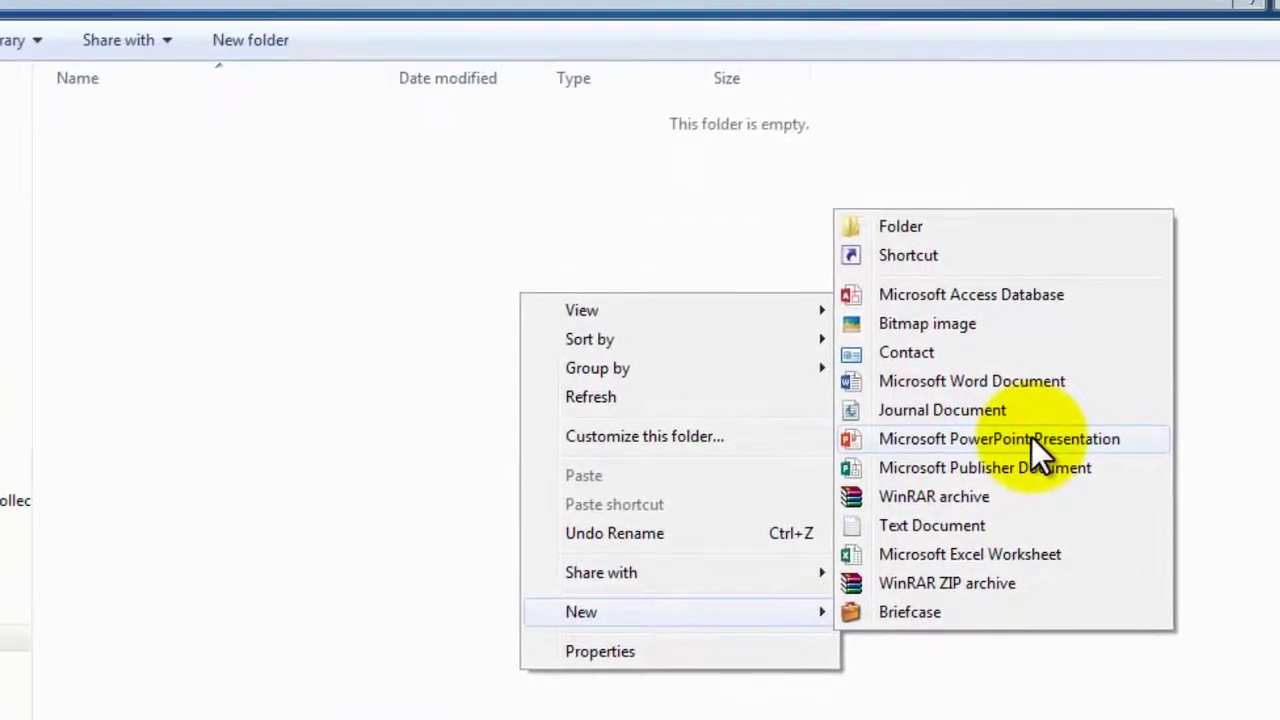
pyautogui.click(965, 211)
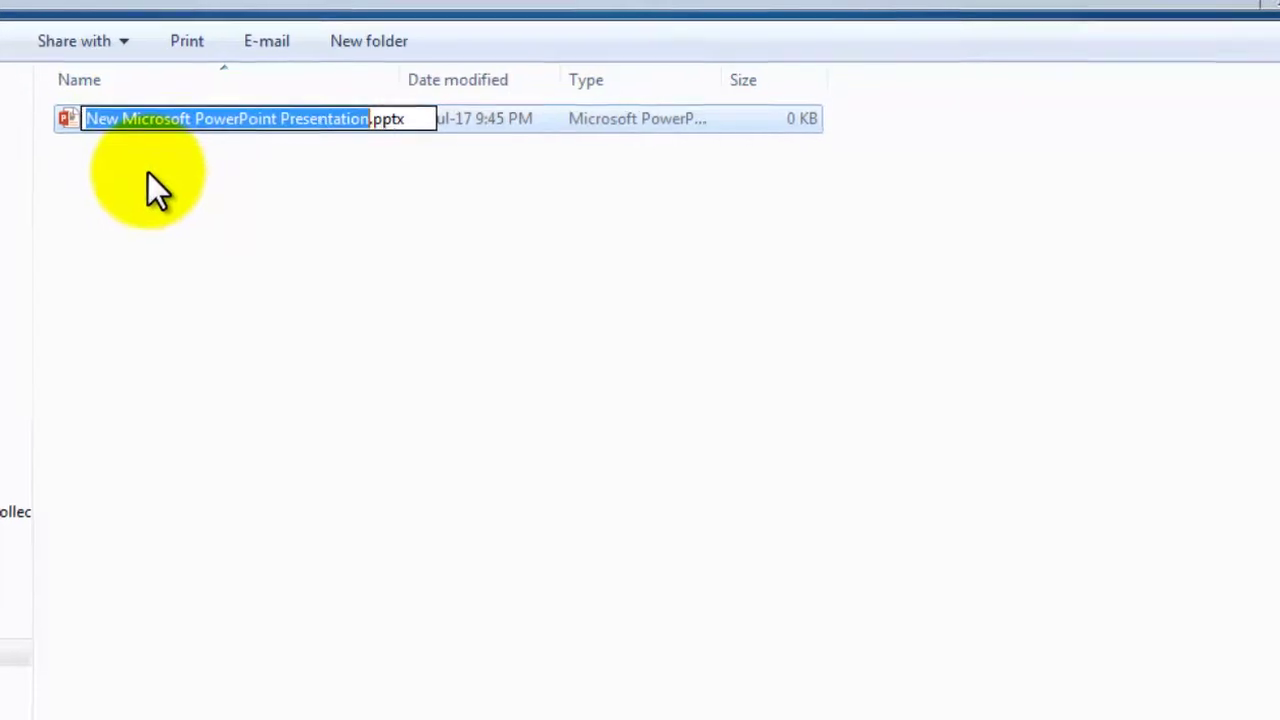
# Step: Rename the new presentation file to practice.pptx and deselect it
pyautogui.write('practice')
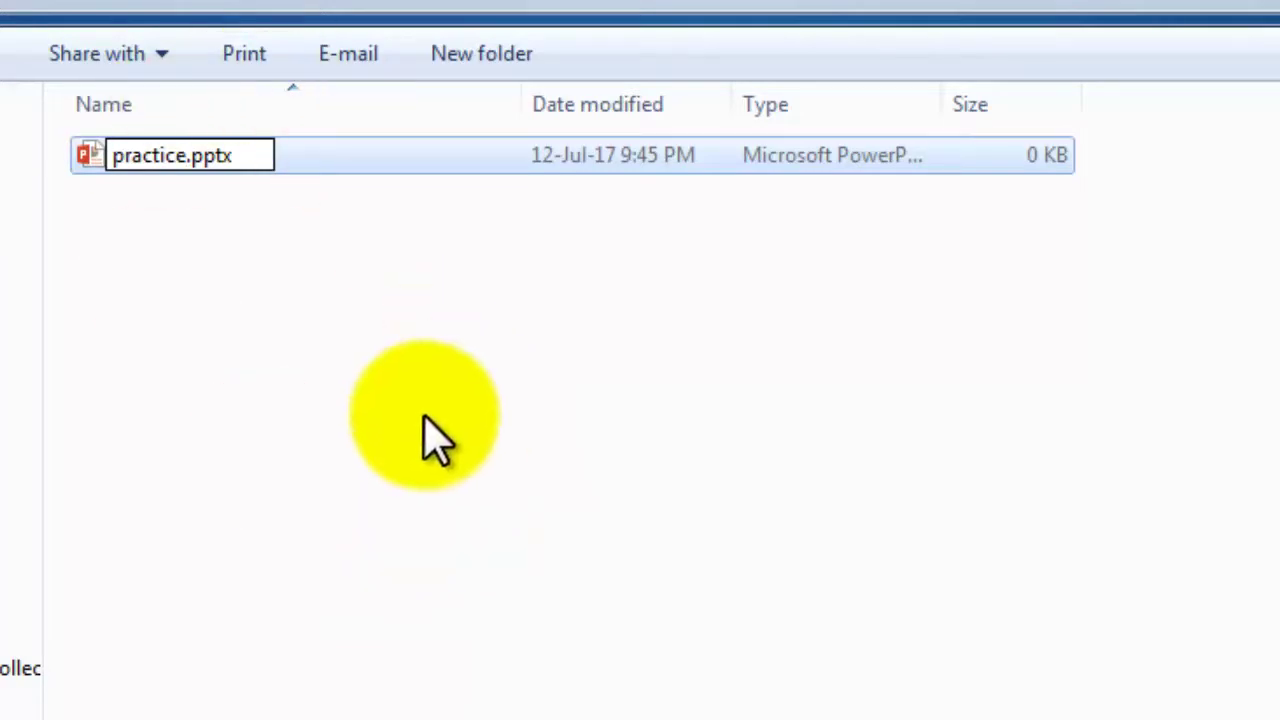
pyautogui.press('Return')
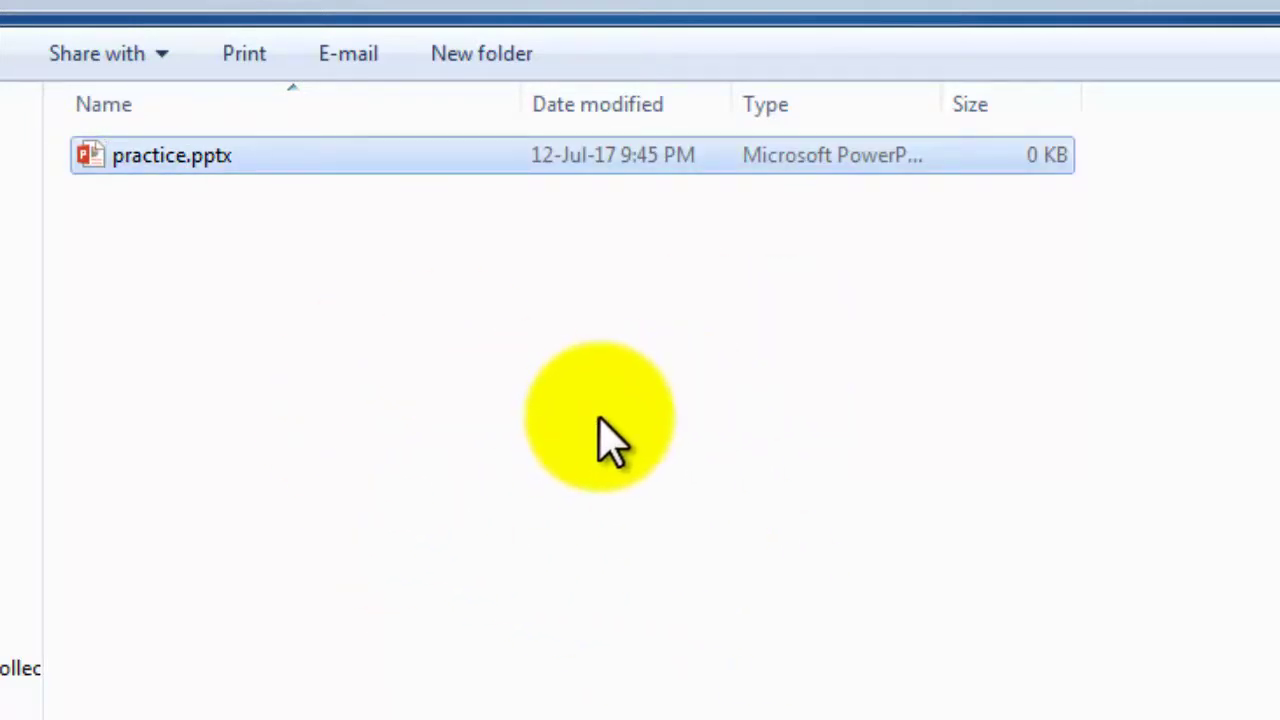
pyautogui.click(600, 470)
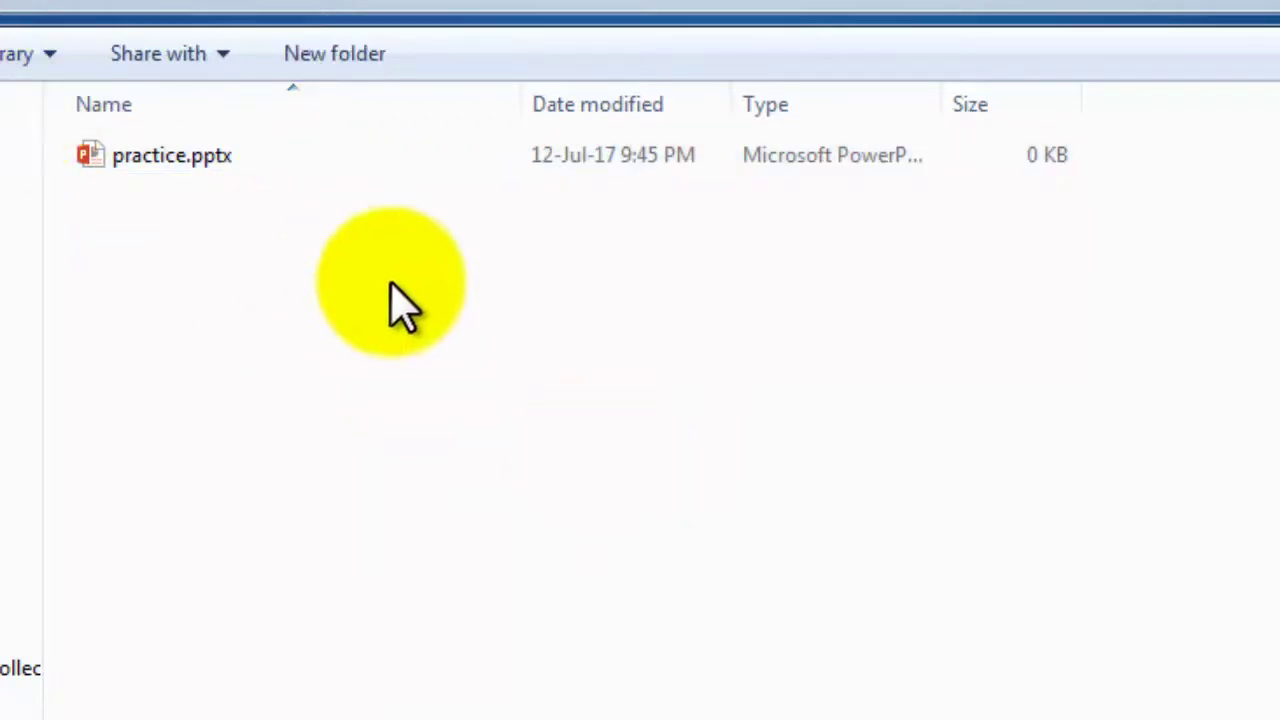
# Step: Open practice.pptx in PowerPoint and add a first slide with title and subtitle placeholders
pyautogui.click(223, 155)
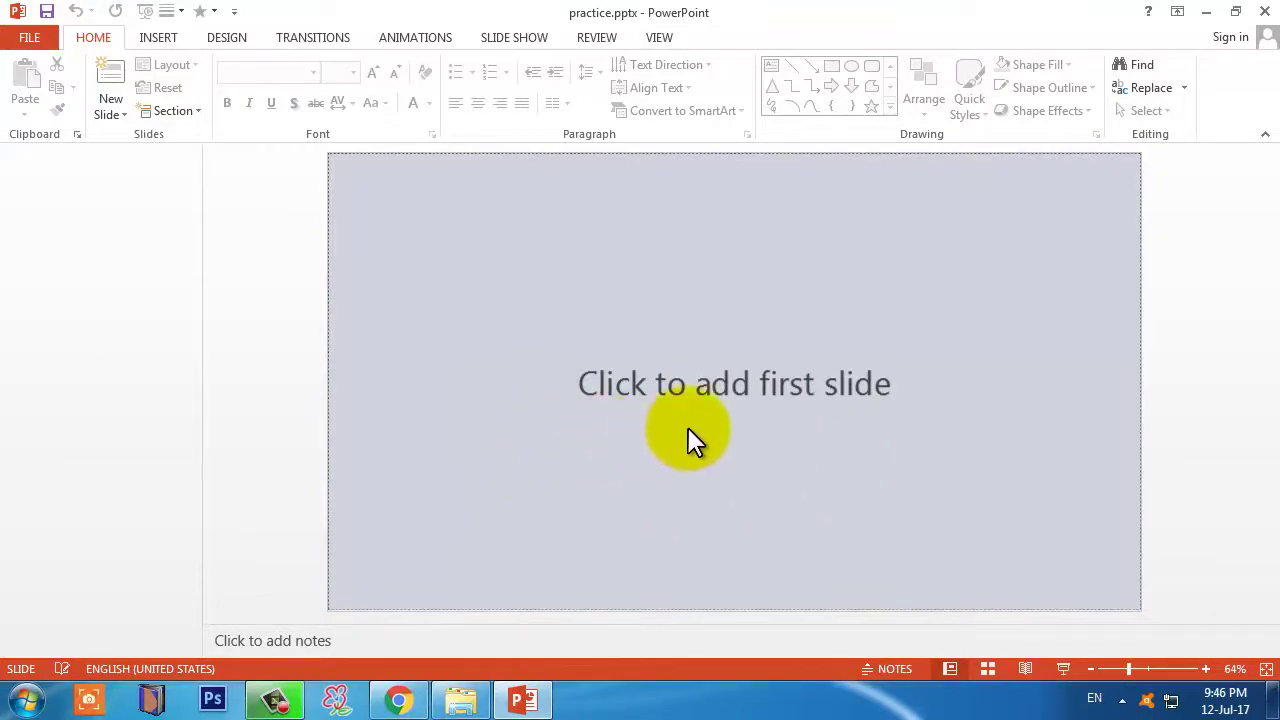
pyautogui.click(746, 387)
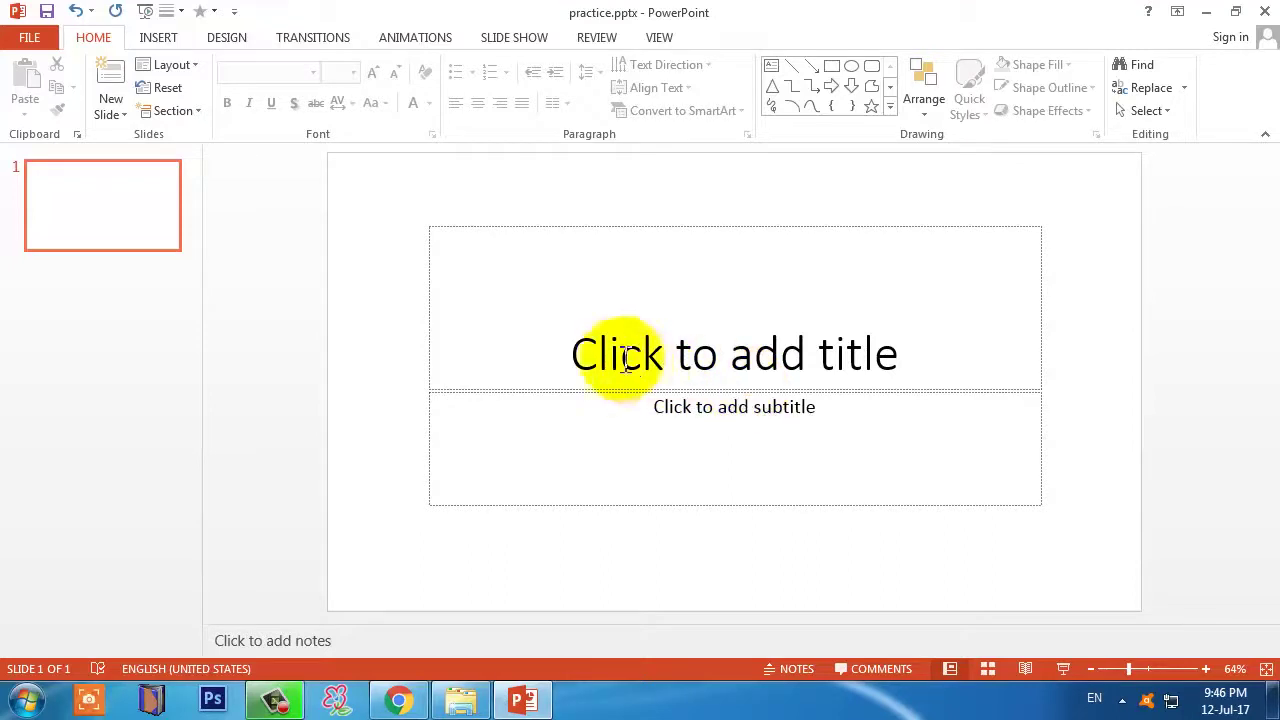
pyautogui.moveTo(531, 333); pyautogui.dragTo(945, 381)
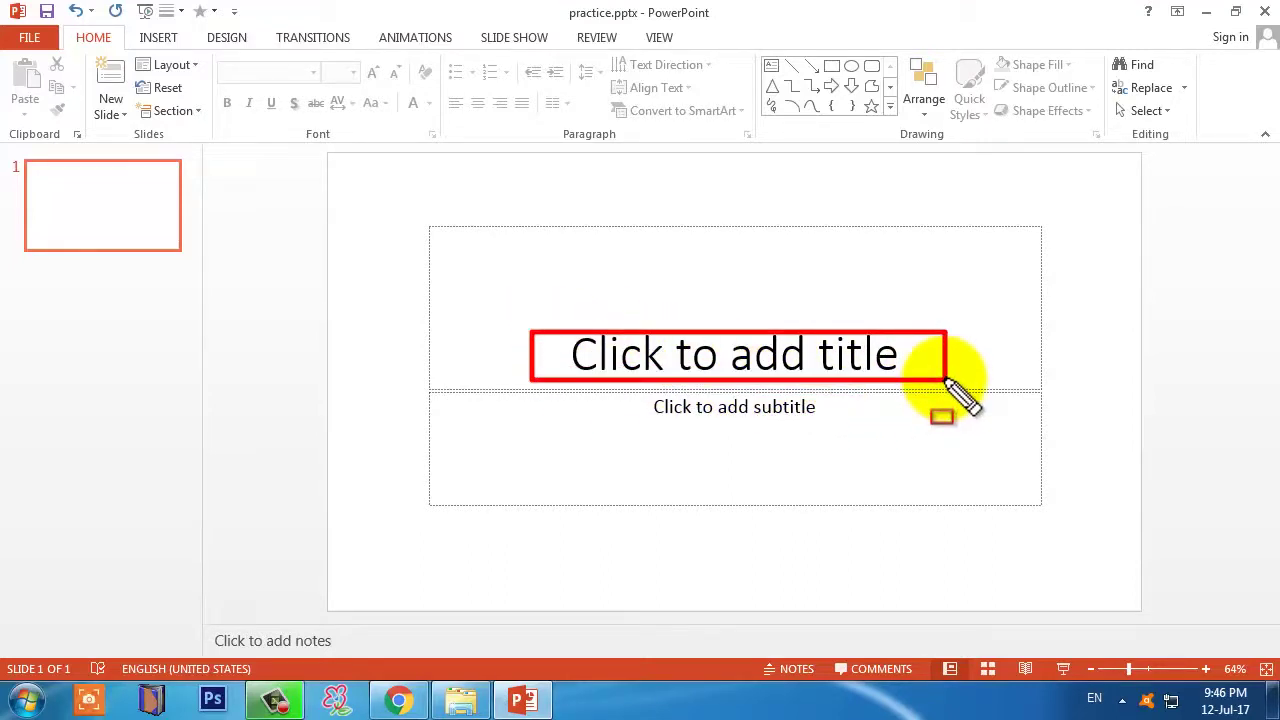
pyautogui.moveTo(610, 387); pyautogui.dragTo(875, 443)
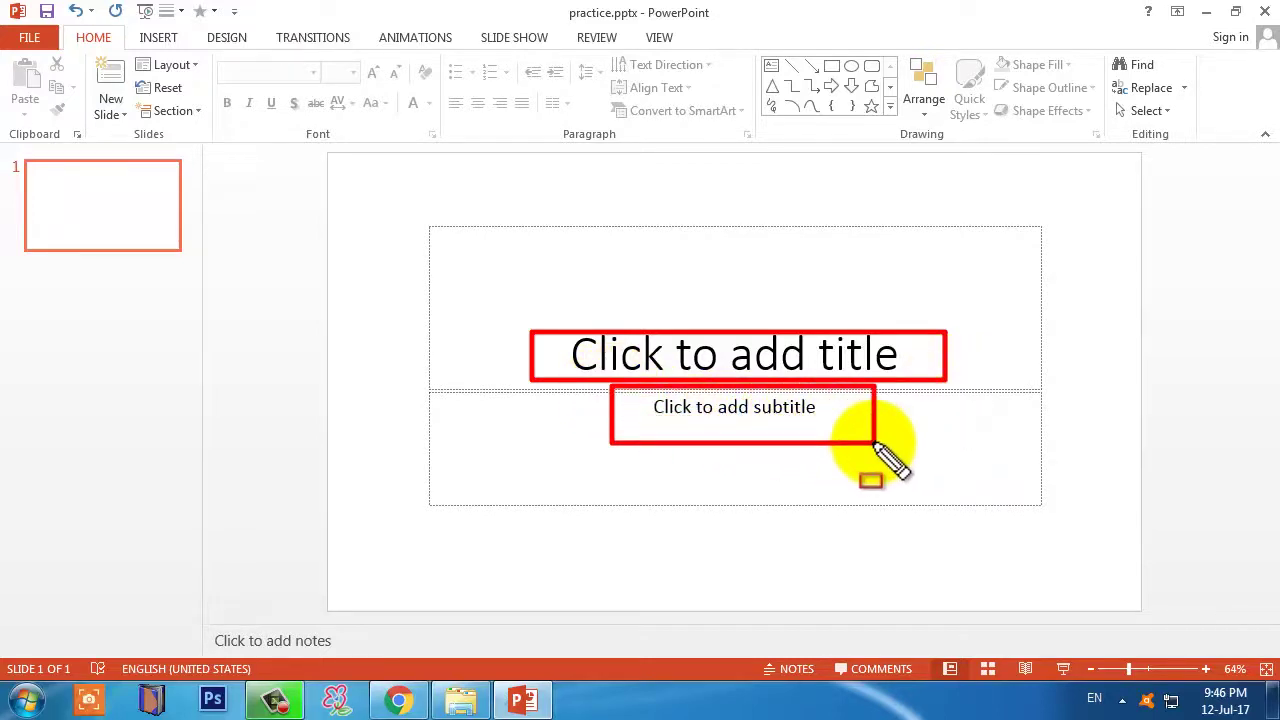
pyautogui.press('Escape')
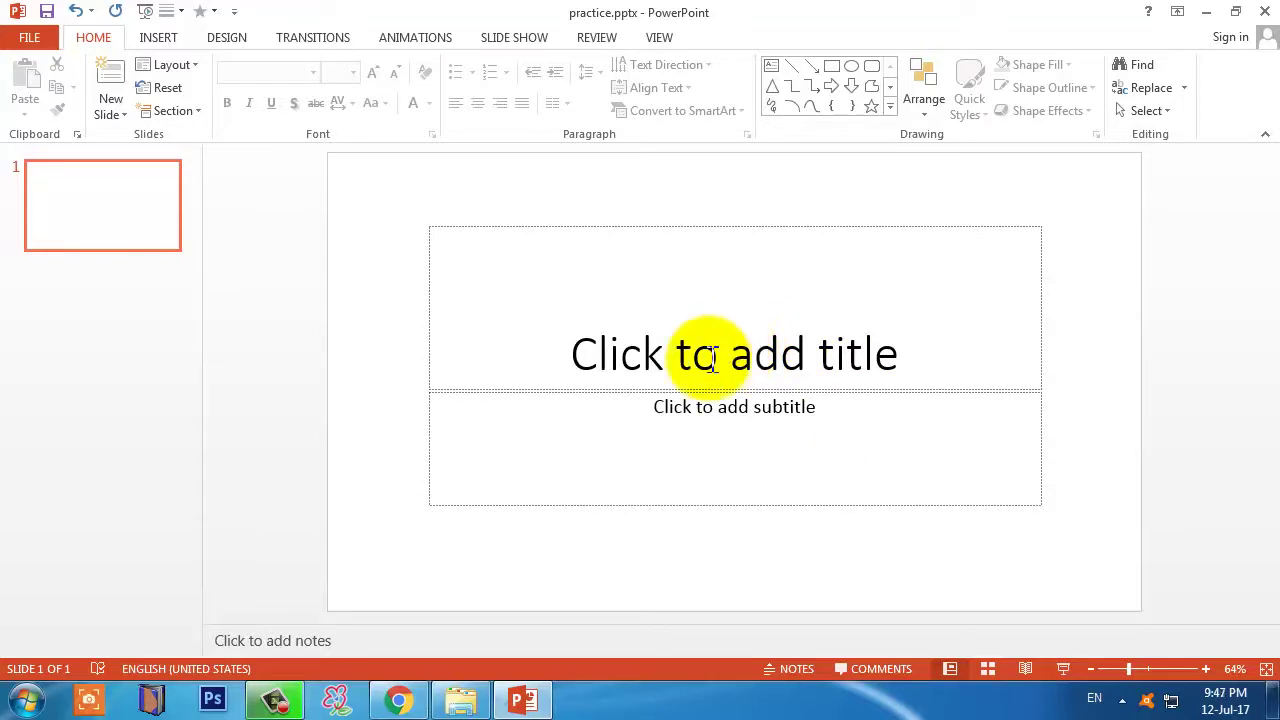
# Step: Type 'Title' into the slide title and fill in the subtitle 'sub'
pyautogui.click(712, 360)
pyautogui.write('T')
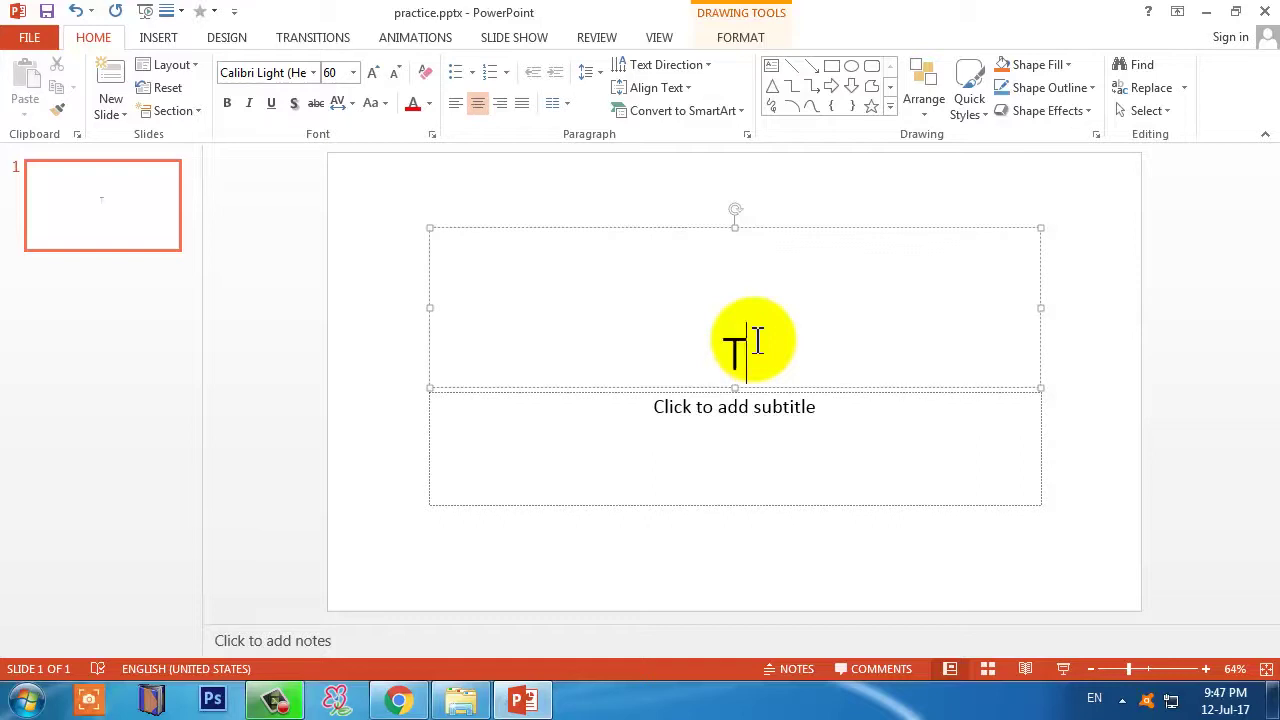
pyautogui.write('itle')
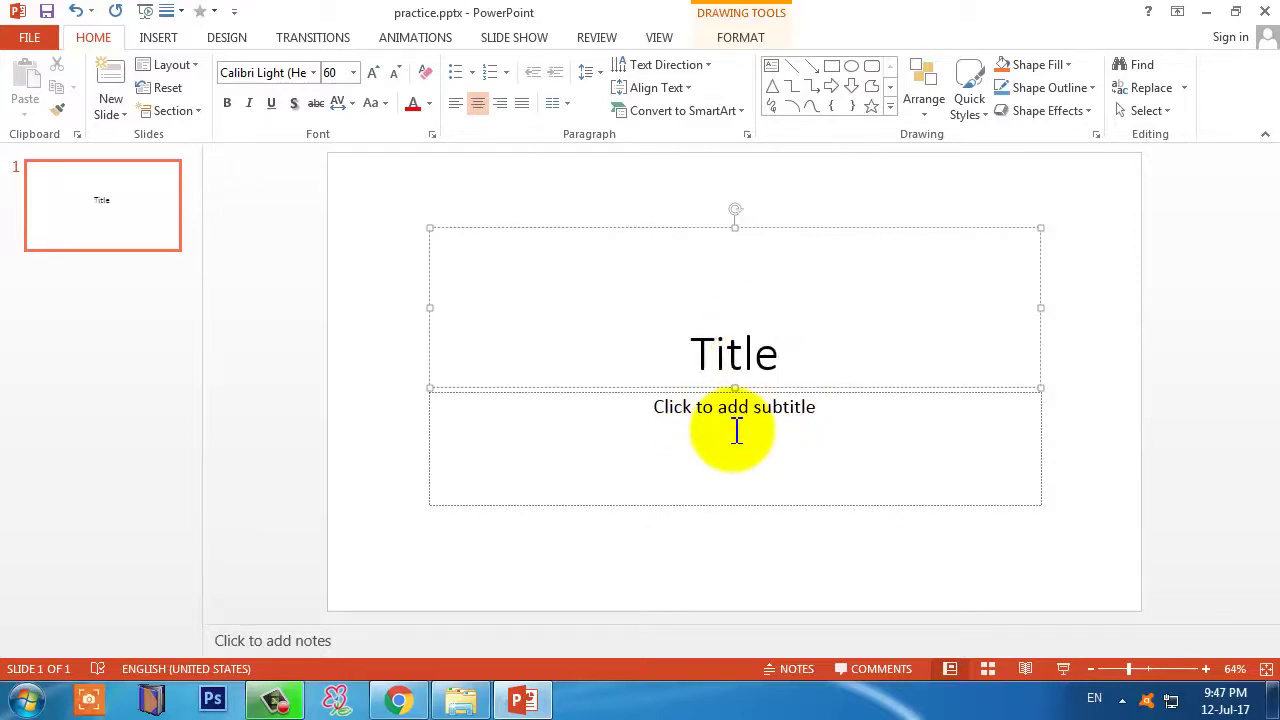
pyautogui.click(736, 430)
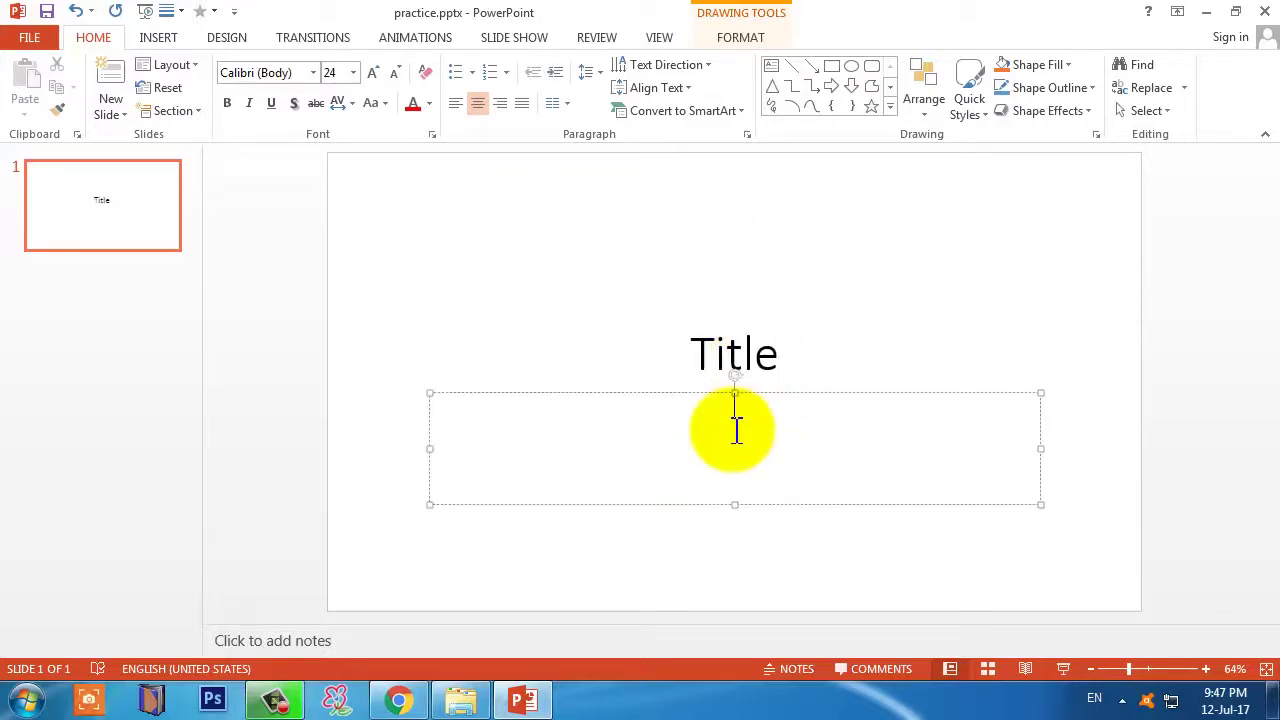
pyautogui.write('sub')
pyautogui.click(974, 231)
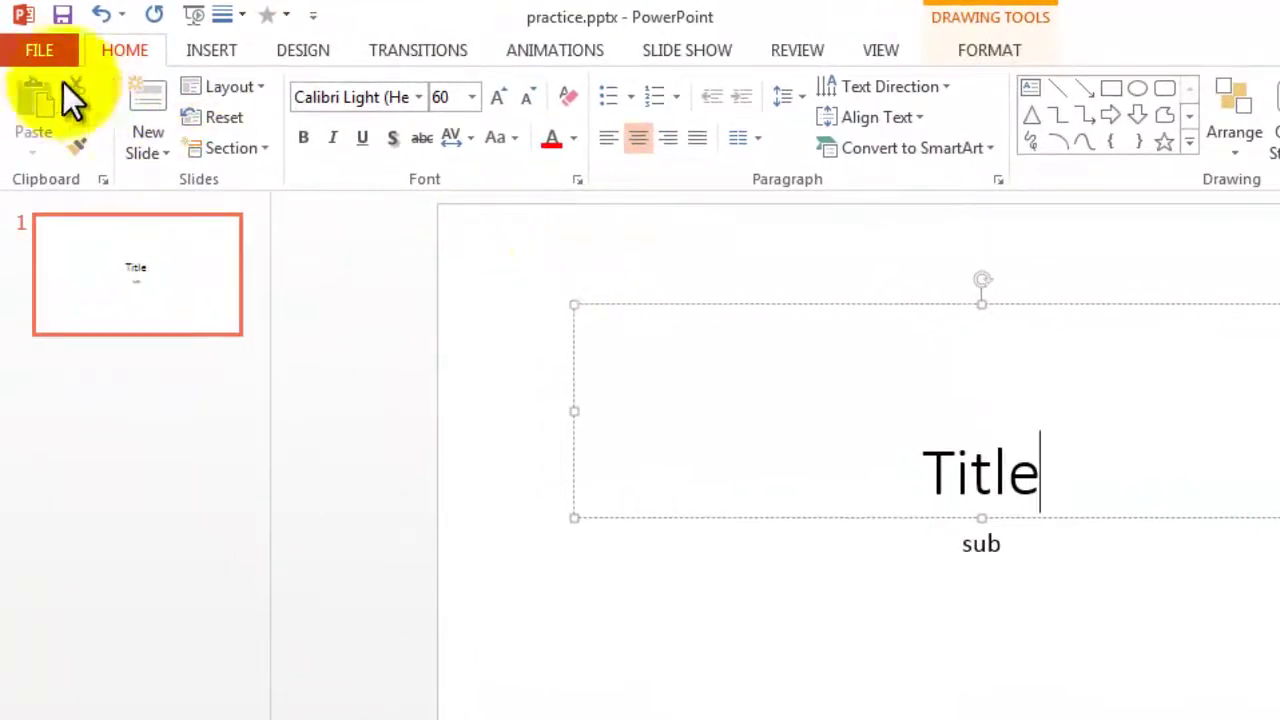
# Step: Use File > Save, make the title read Title123, and close practice.pptx
pyautogui.click(41, 48)
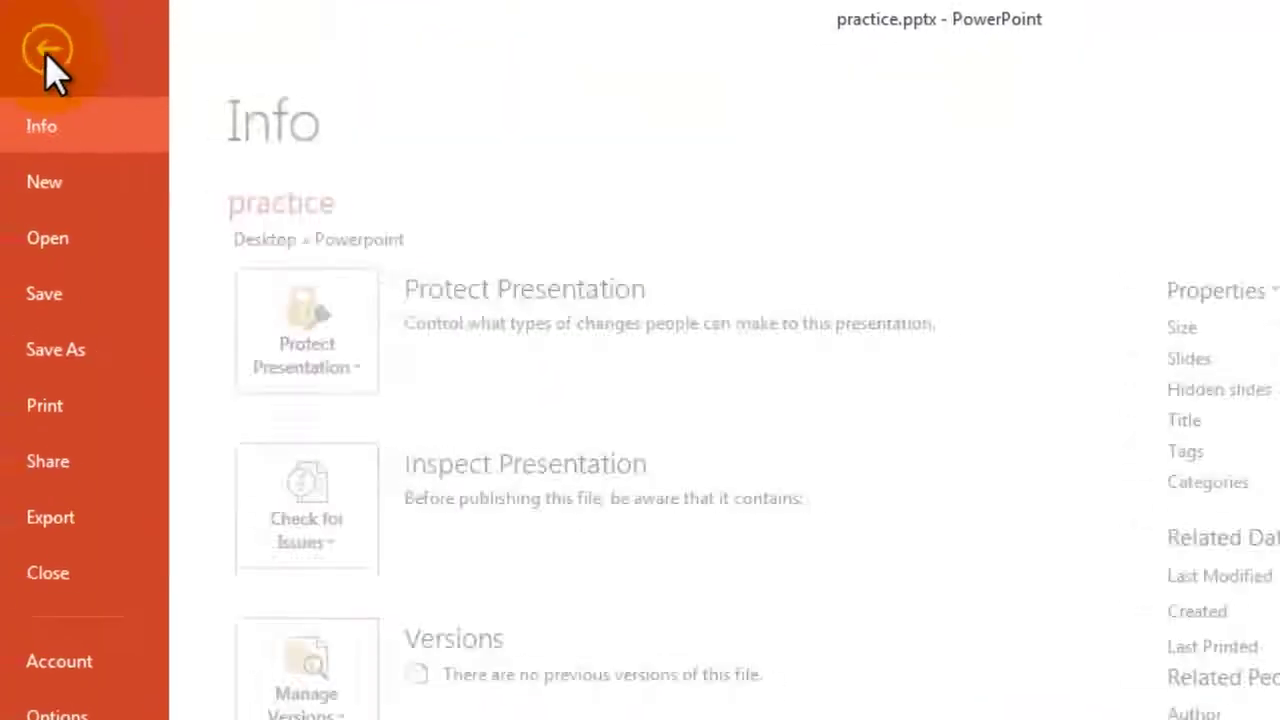
pyautogui.click(75, 326)
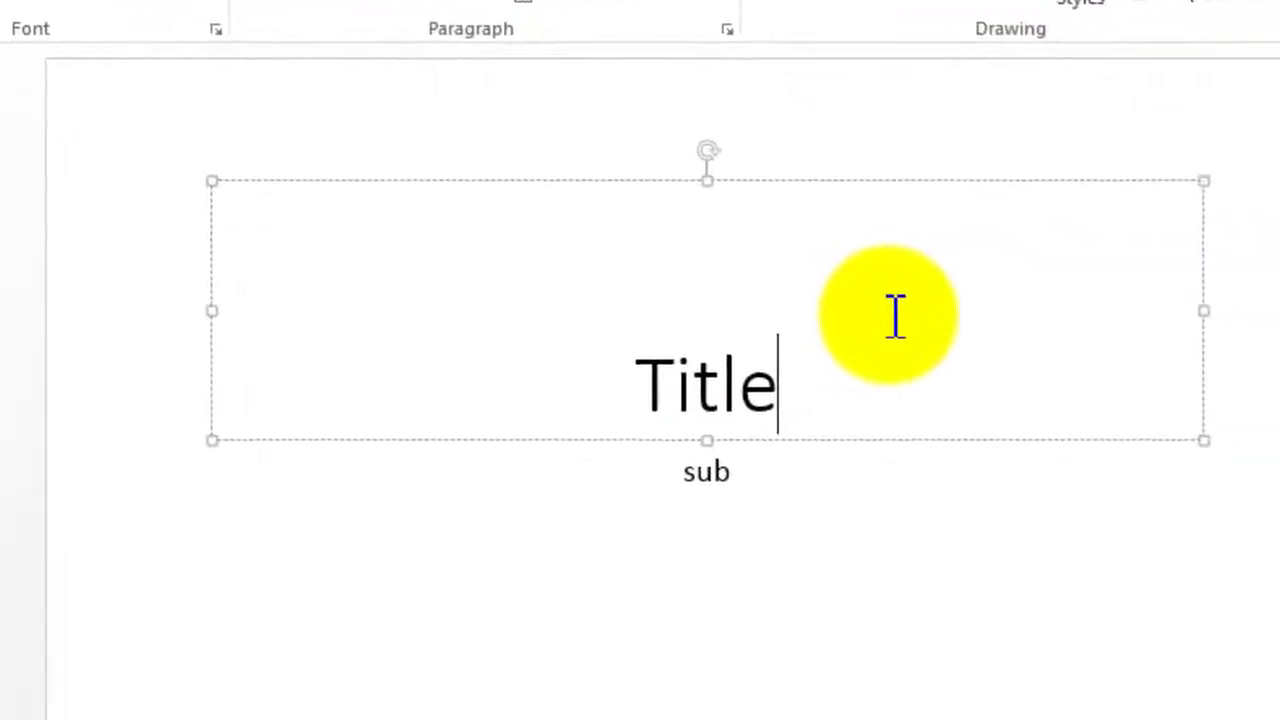
pyautogui.write('123')
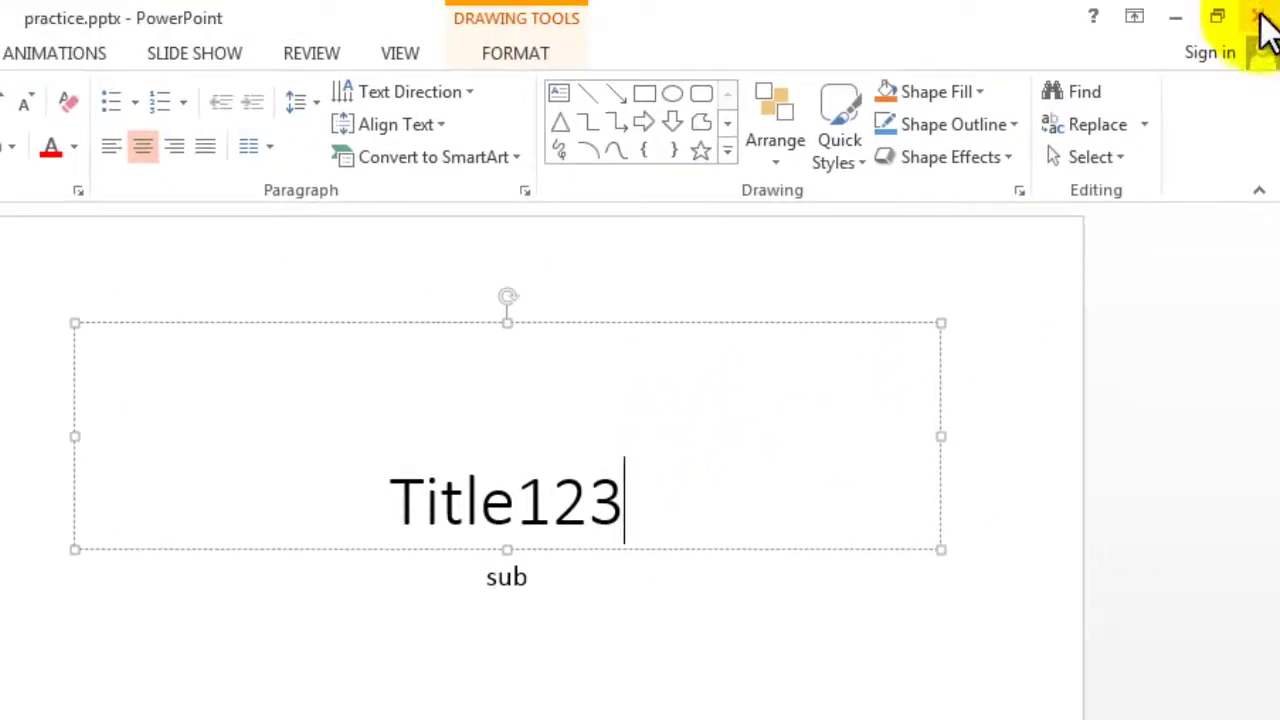
pyautogui.click(1259, 16)
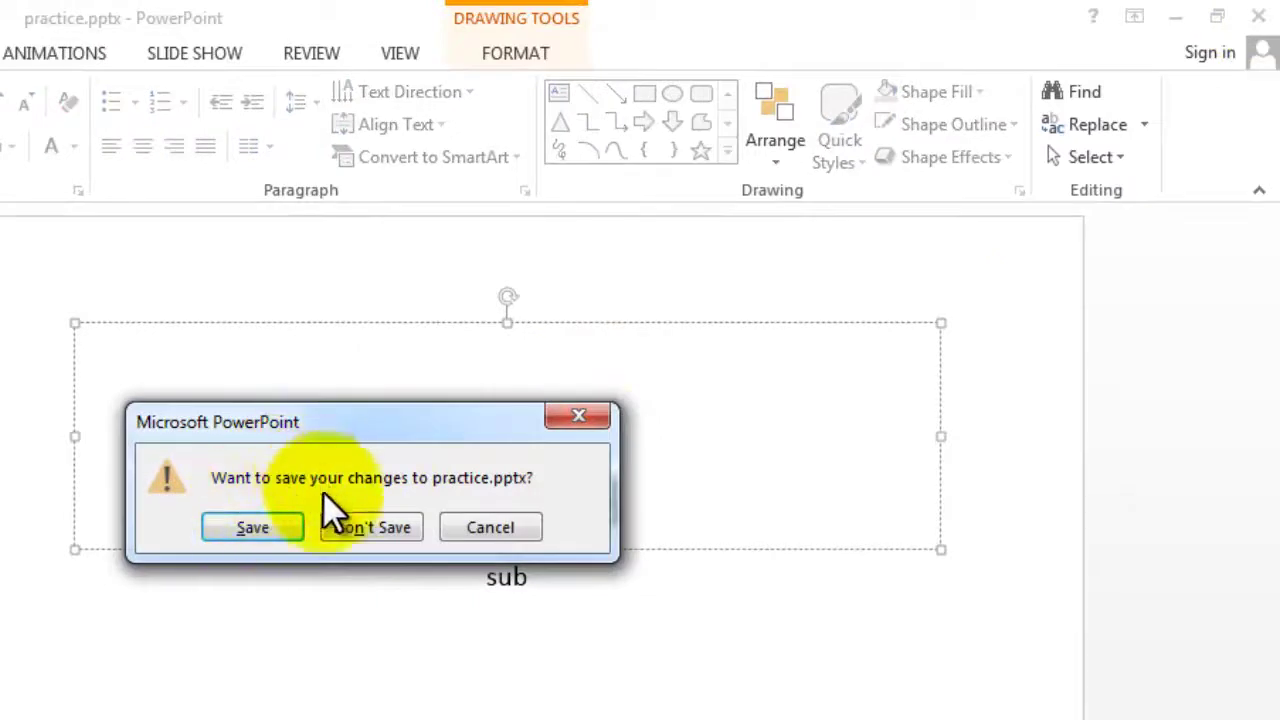
# Step: Save practice.pptx, reopen it to check Title123, then close it and the Powerpoint folder
pyautogui.click(255, 527)
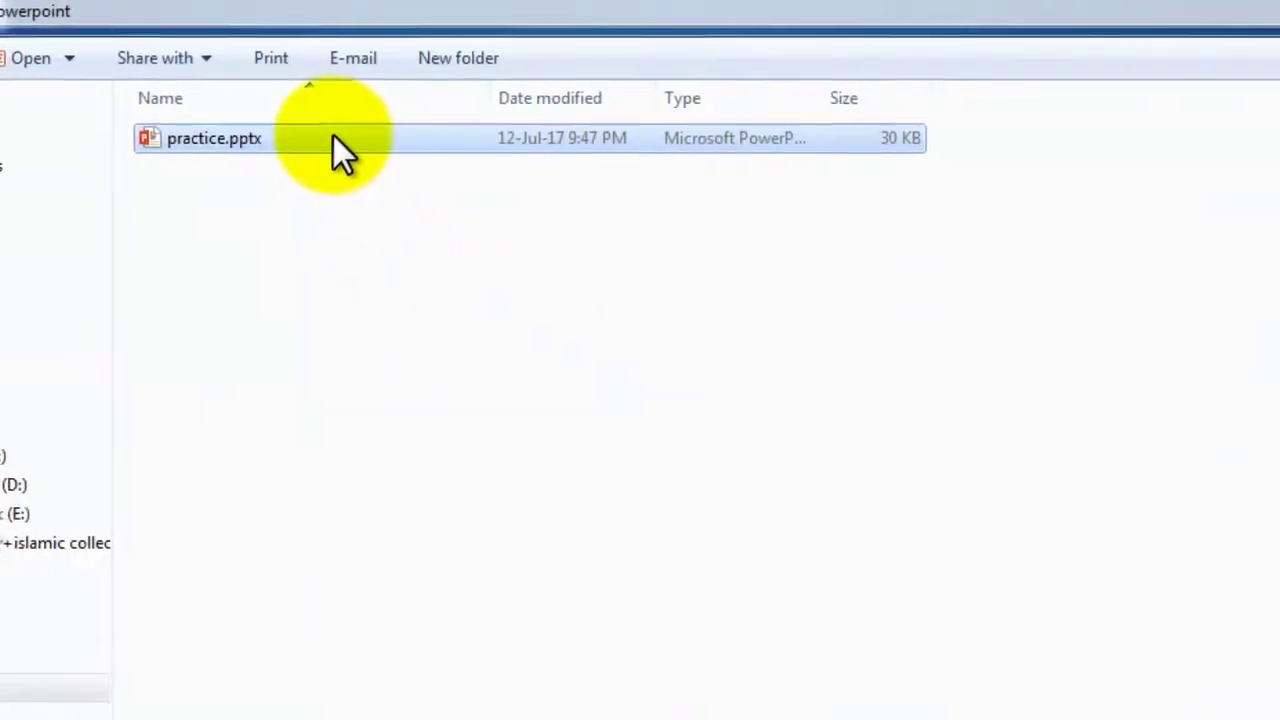
pyautogui.doubleClick(333, 135)
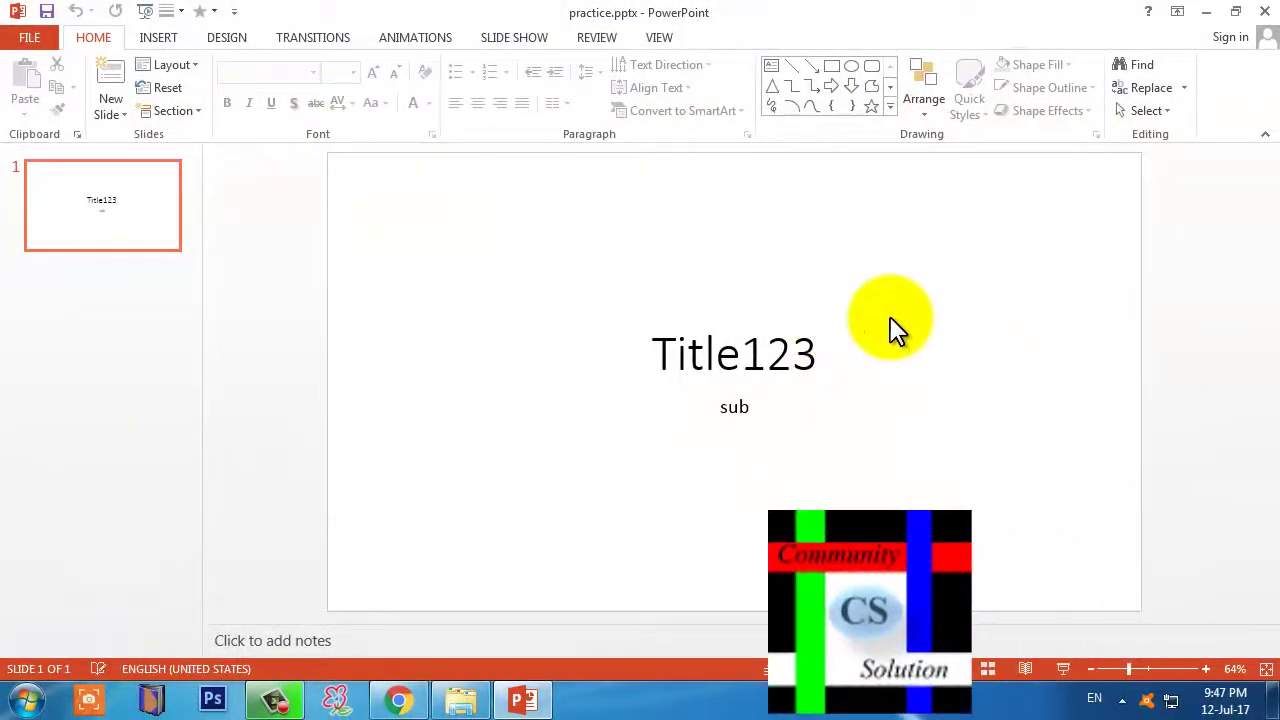
pyautogui.click(1266, 12)
pyautogui.click(1258, 8)
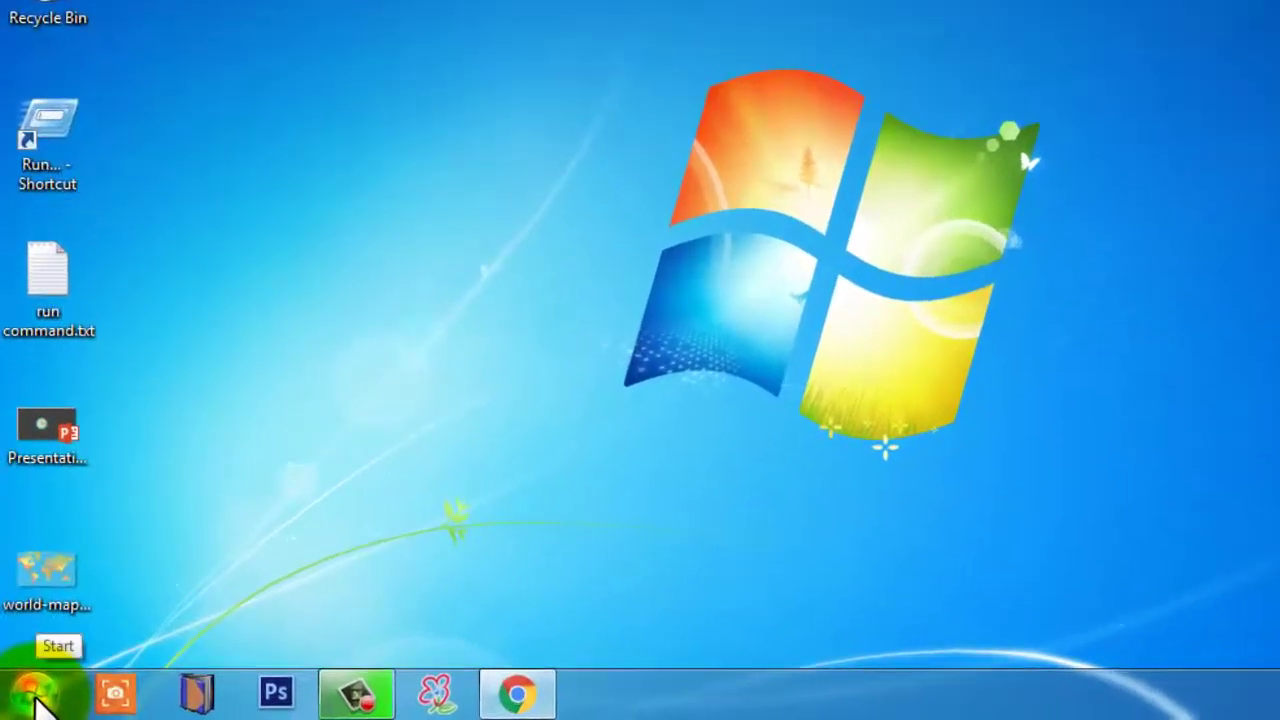
# Step: Search the Start menu for 'p' so PowerPoint 2013 tops the results
pyautogui.click(38, 700)
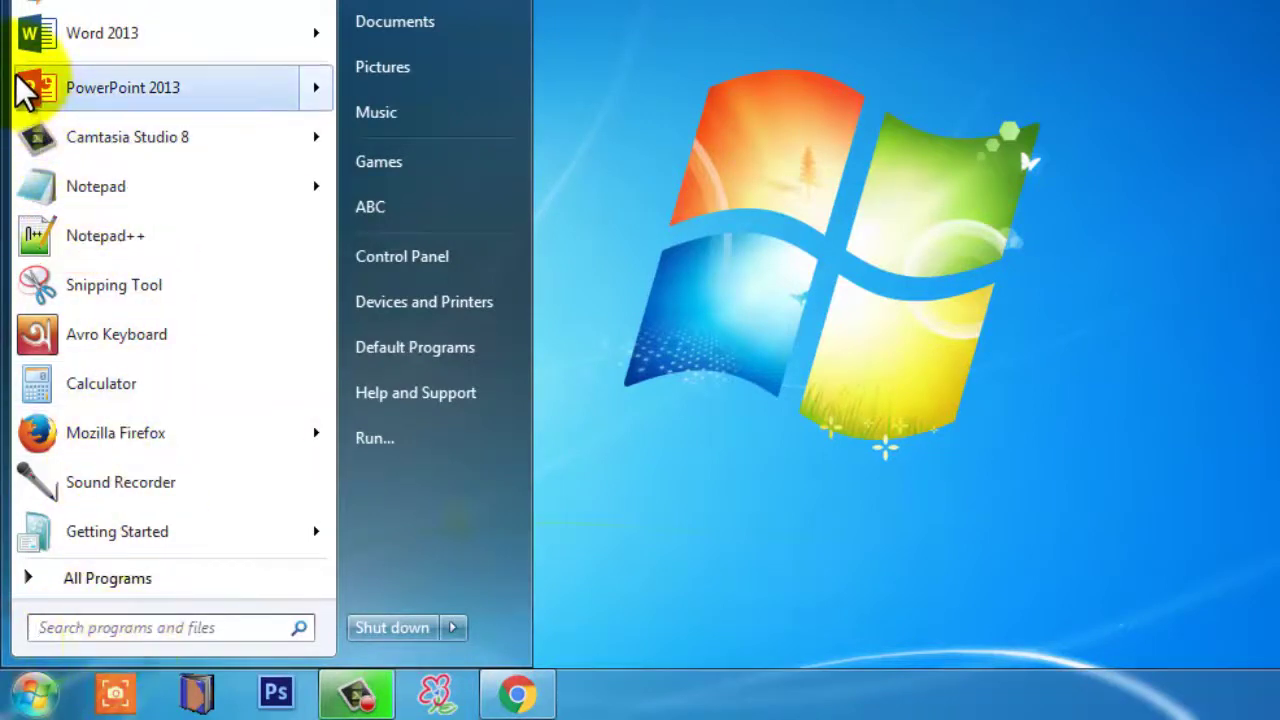
pyautogui.moveTo(17, 72); pyautogui.dragTo(283, 118)
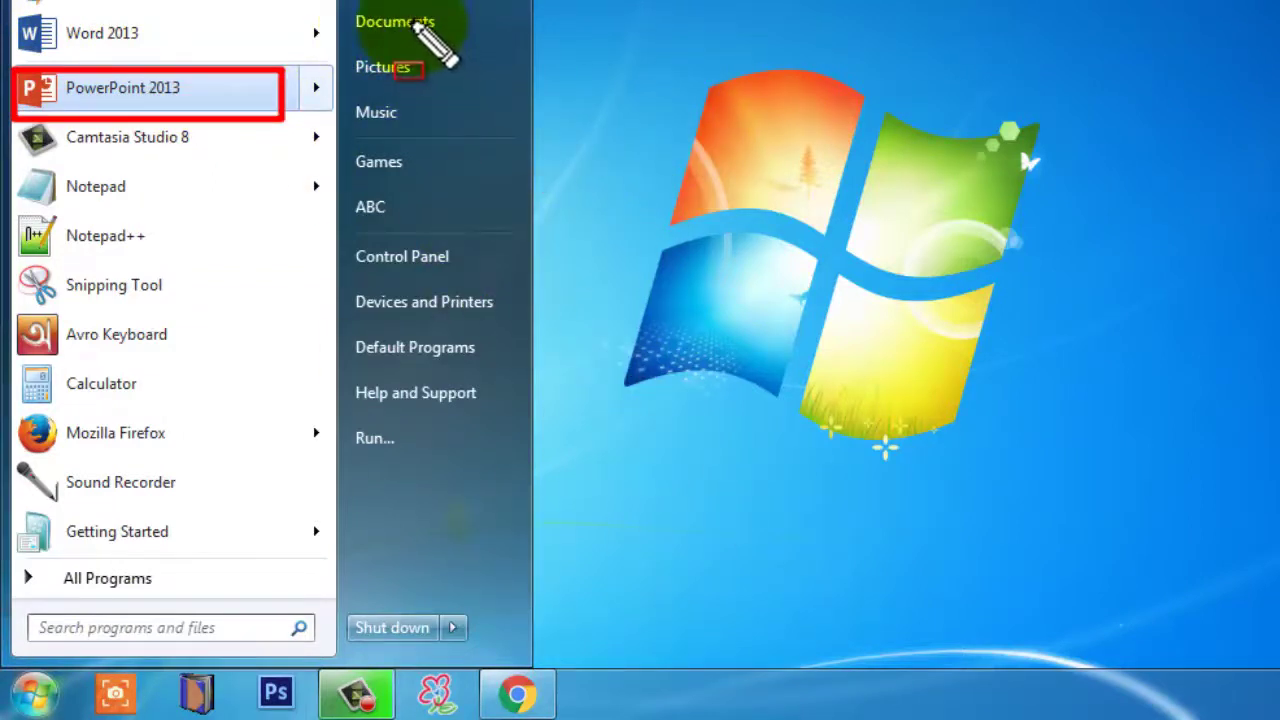
pyautogui.moveTo(410, 20)
pyautogui.mouseDown()
pyautogui.moveTo(752, 456)
pyautogui.moveTo(762, 518)
pyautogui.mouseUp()
pyautogui.moveTo(465, 75); pyautogui.dragTo(528, 116)
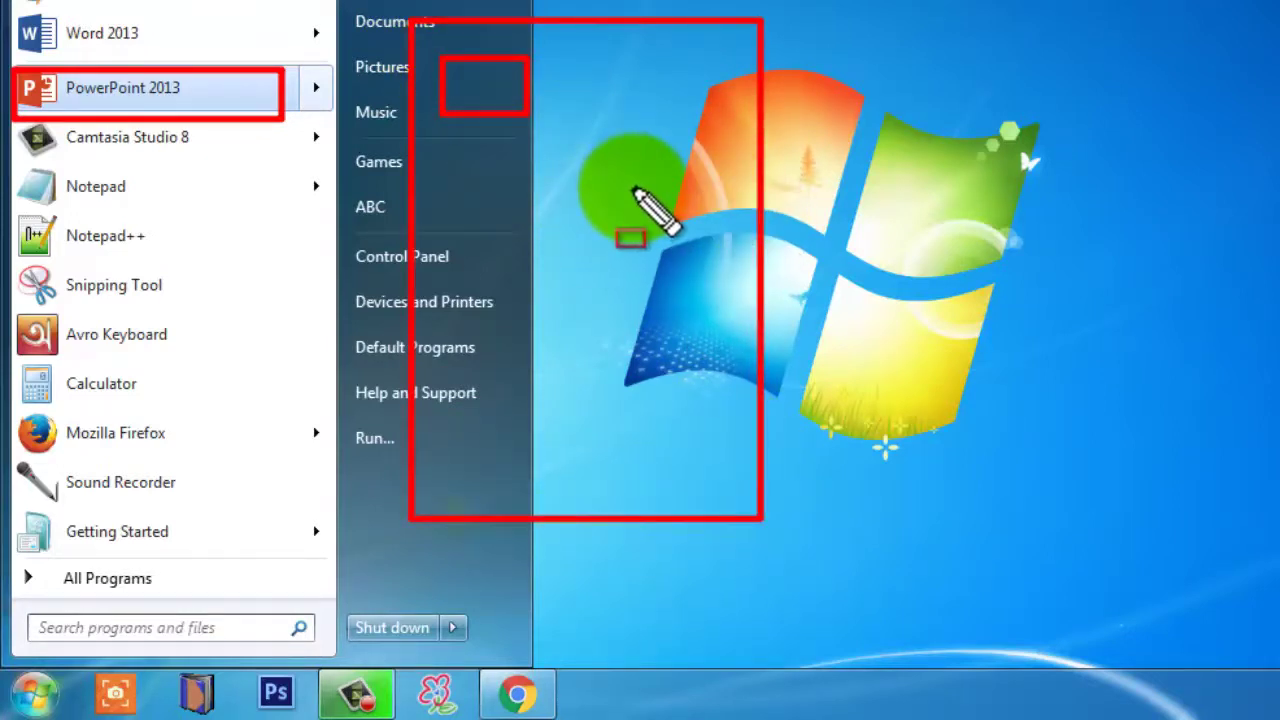
pyautogui.click(611, 251)
pyautogui.click(34, 694)
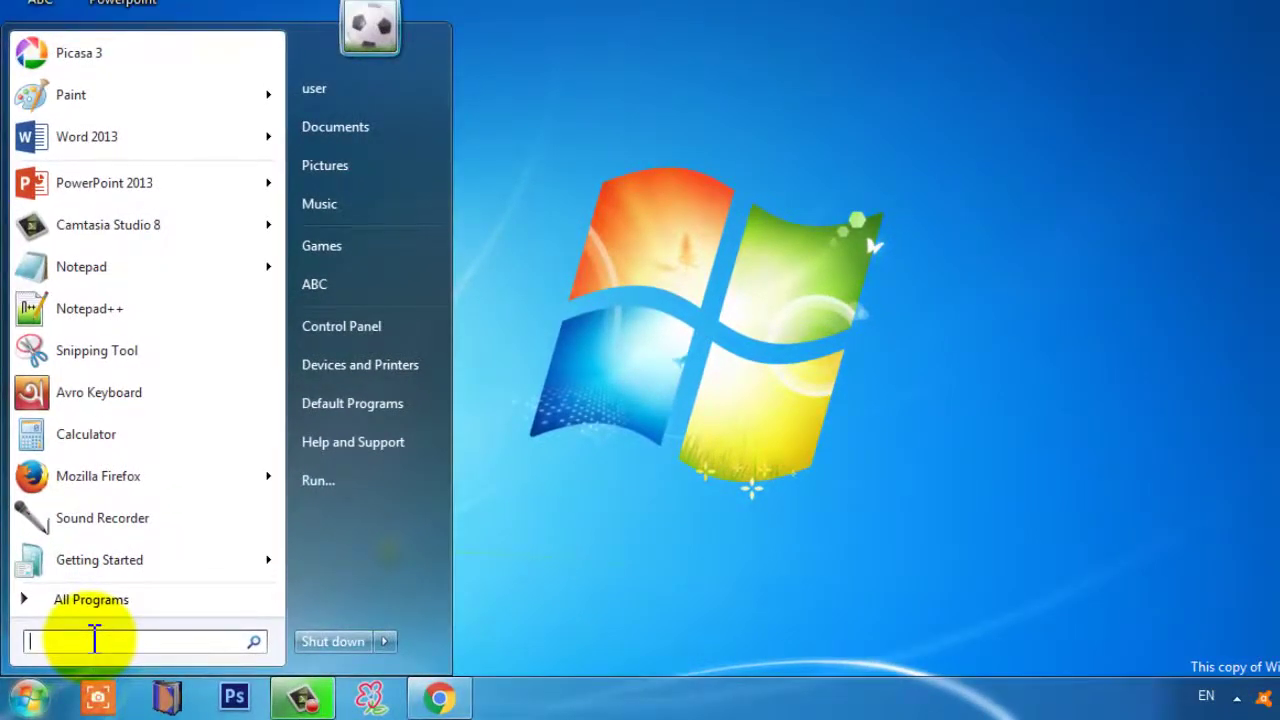
pyautogui.write('p')
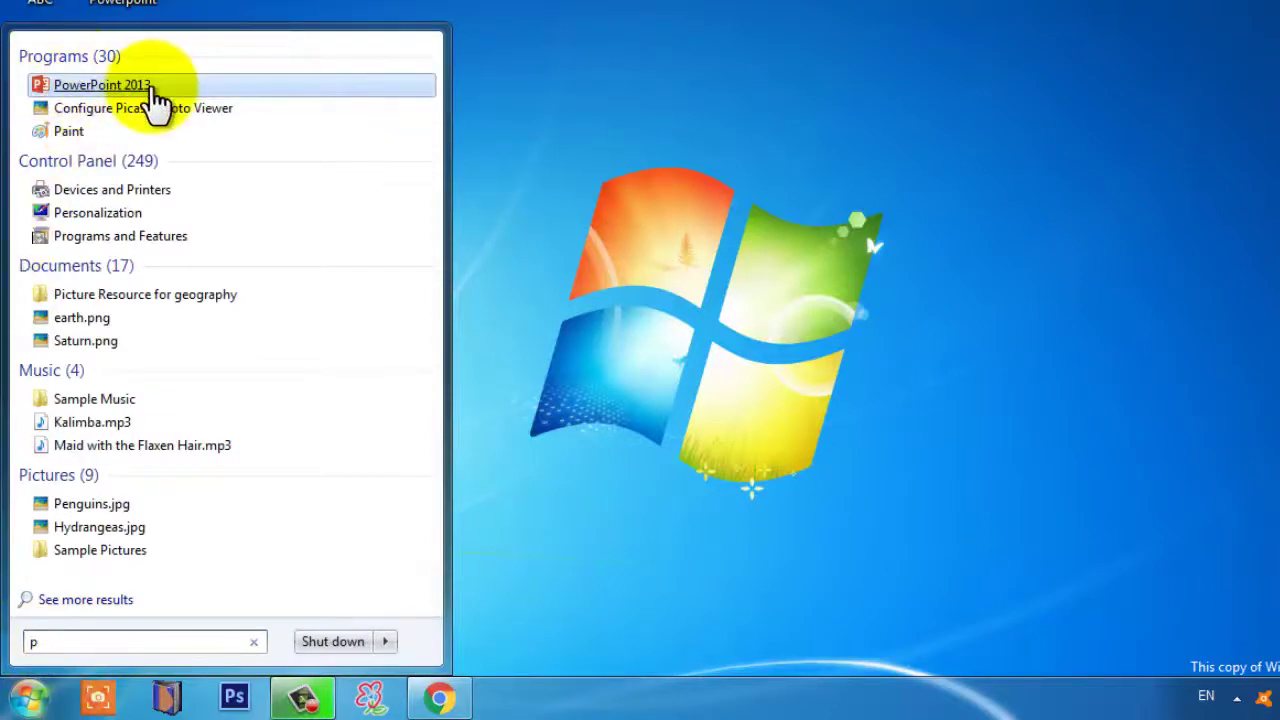
# Step: Launch PowerPoint 2013 and look over the recent files and featured templates
pyautogui.click(115, 85)
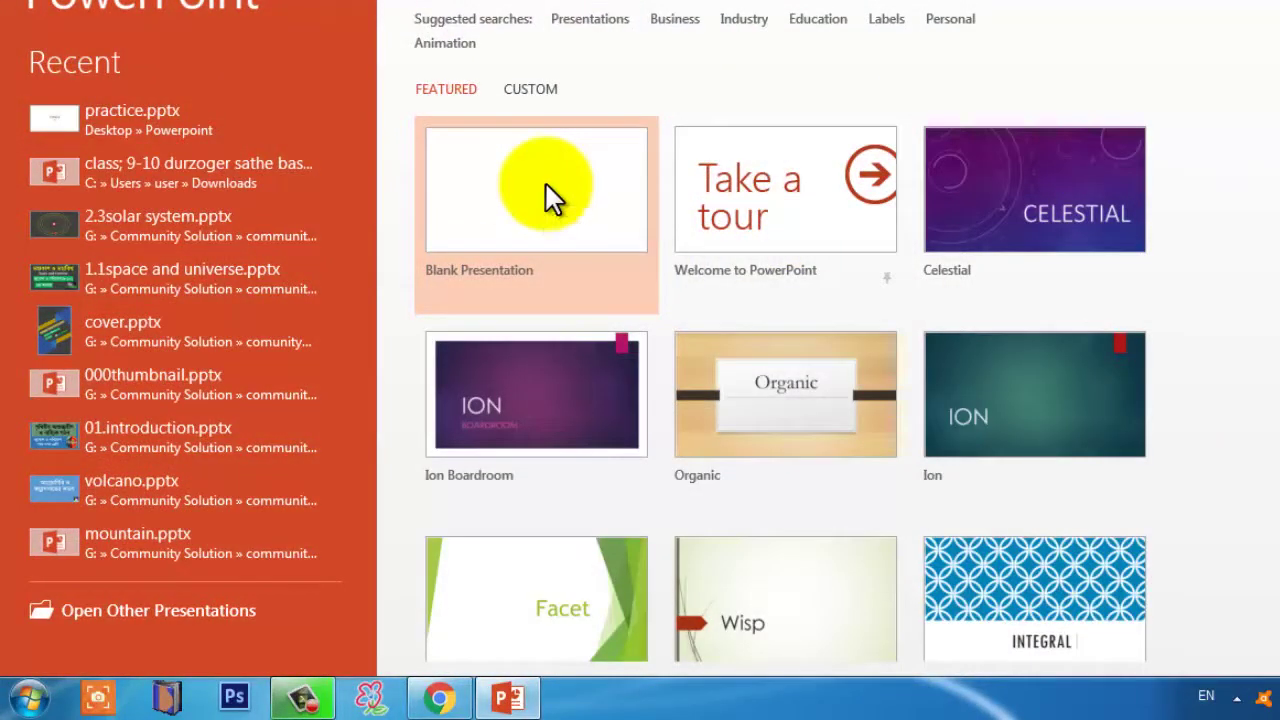
pyautogui.moveTo(50, 85); pyautogui.dragTo(216, 590)
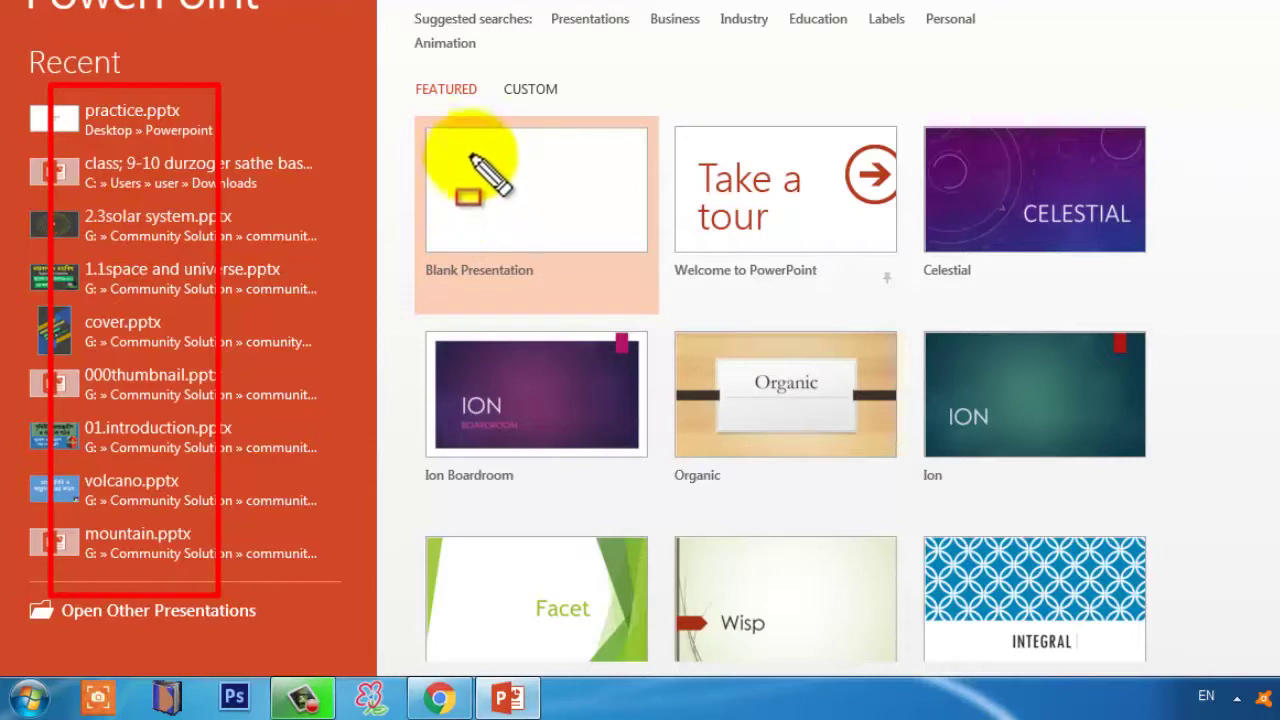
pyautogui.moveTo(475, 153); pyautogui.dragTo(549, 209)
pyautogui.moveTo(724, 148); pyautogui.dragTo(795, 236)
pyautogui.moveTo(1021, 166); pyautogui.dragTo(1081, 251)
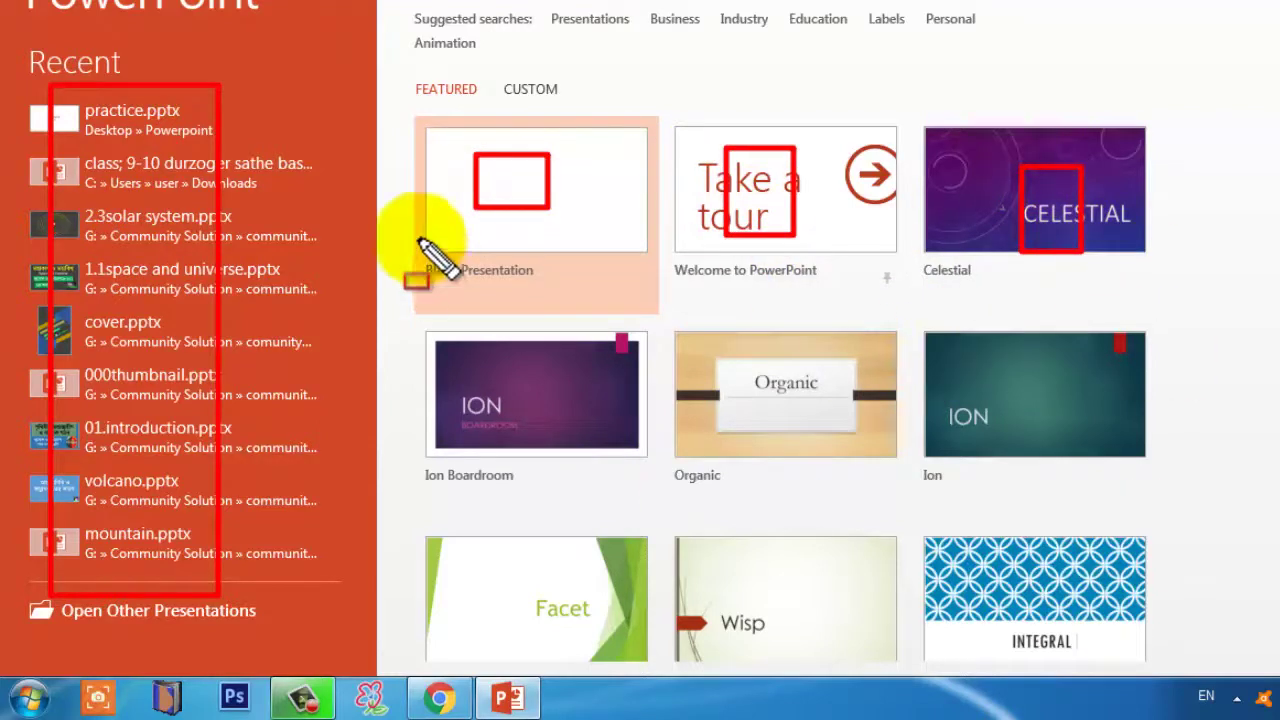
pyautogui.moveTo(437, 217); pyautogui.dragTo(586, 340)
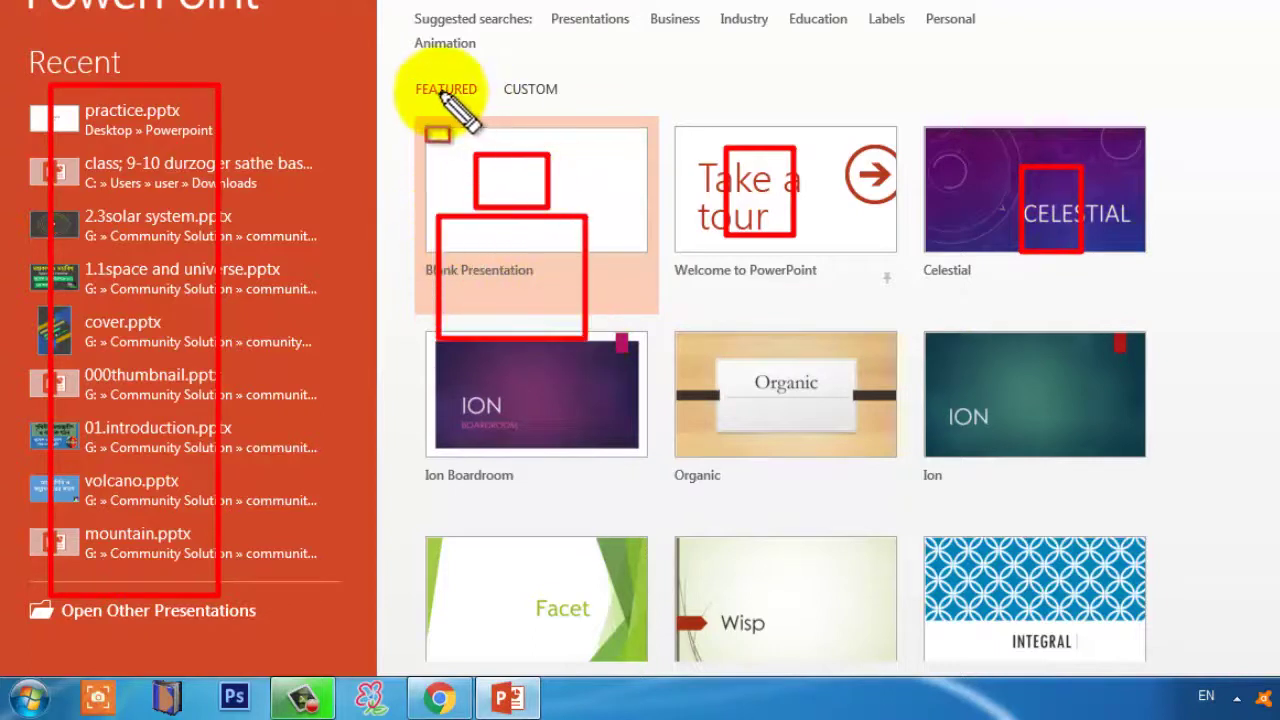
pyautogui.moveTo(420, 118); pyautogui.dragTo(641, 268)
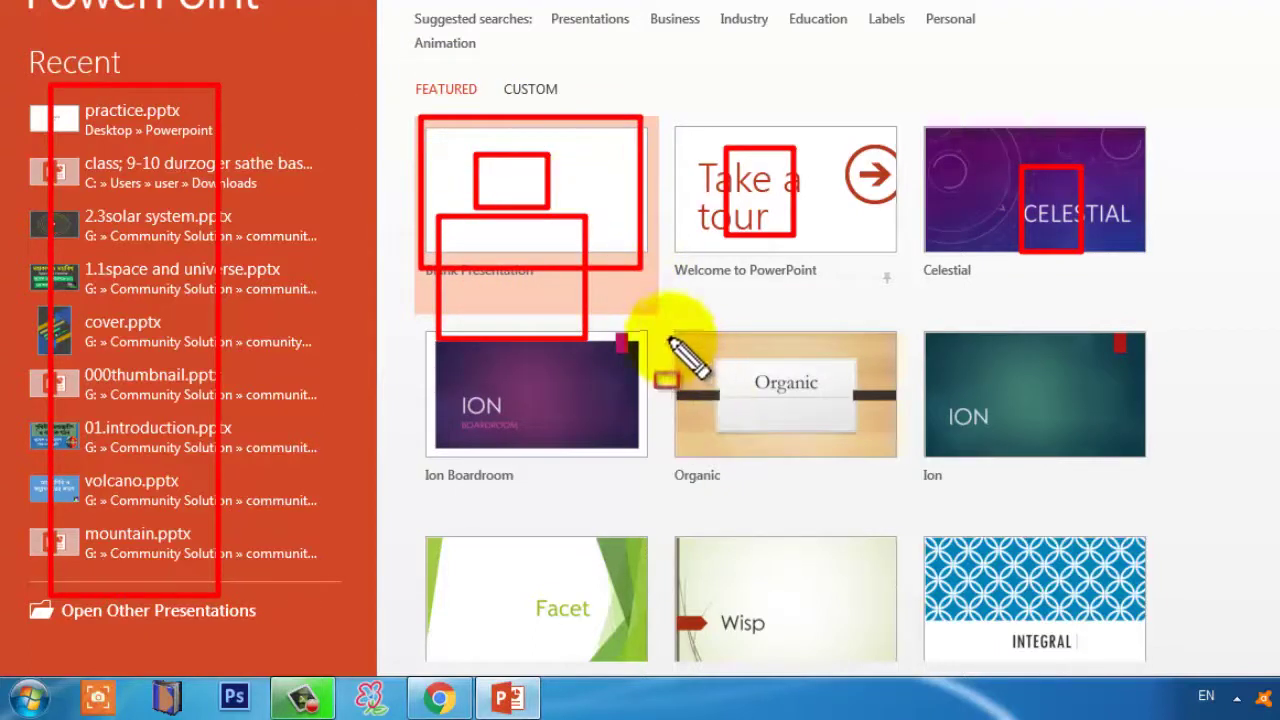
pyautogui.moveTo(674, 330); pyautogui.dragTo(885, 455)
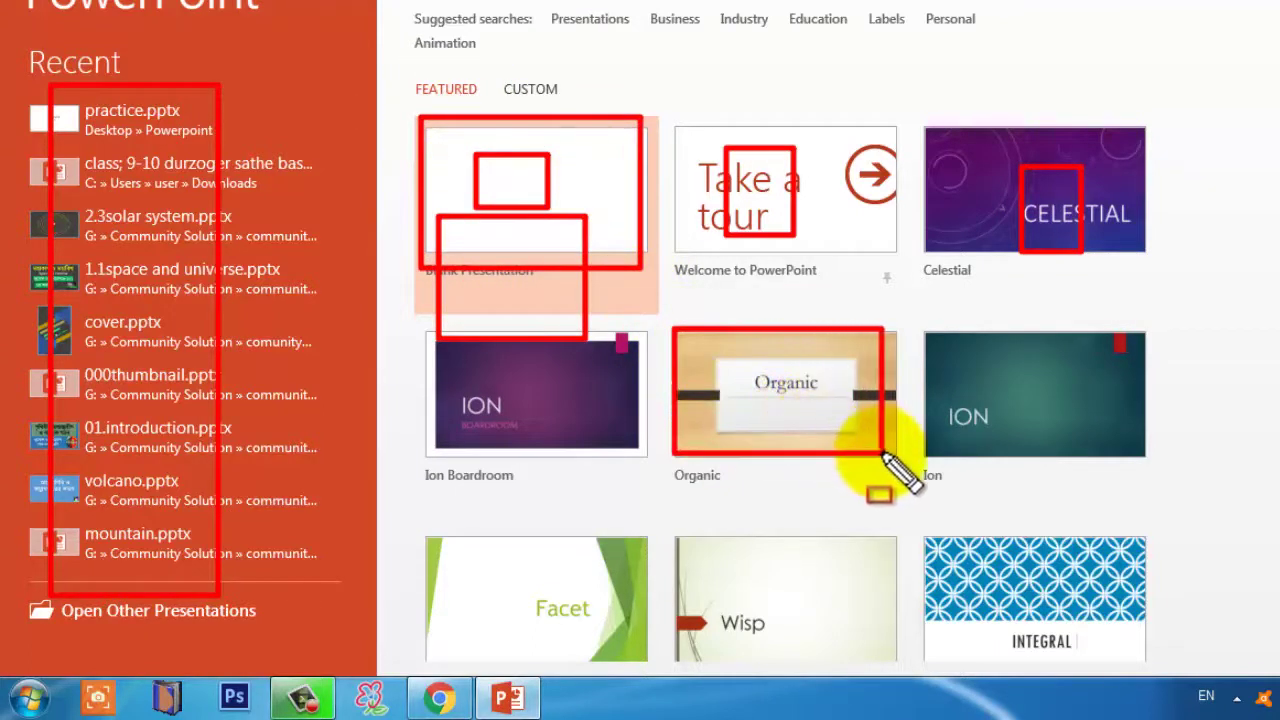
pyautogui.moveTo(917, 322); pyautogui.dragTo(1160, 472)
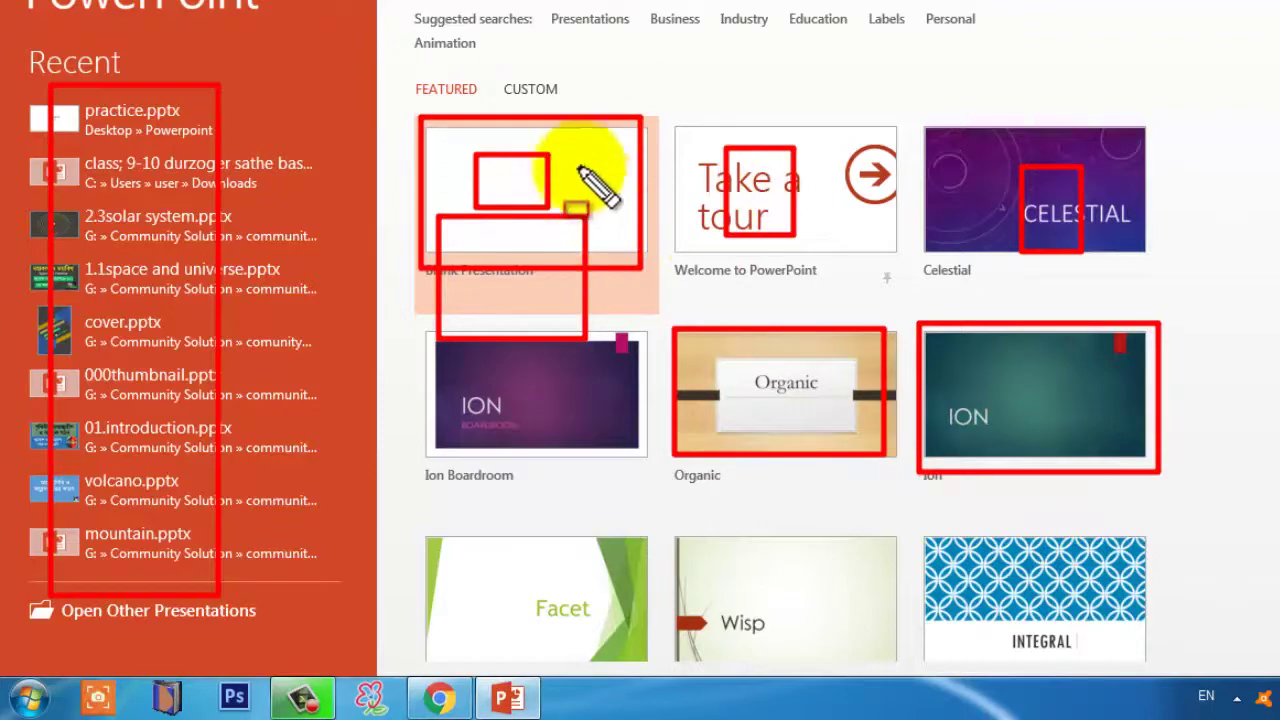
pyautogui.press('Escape')
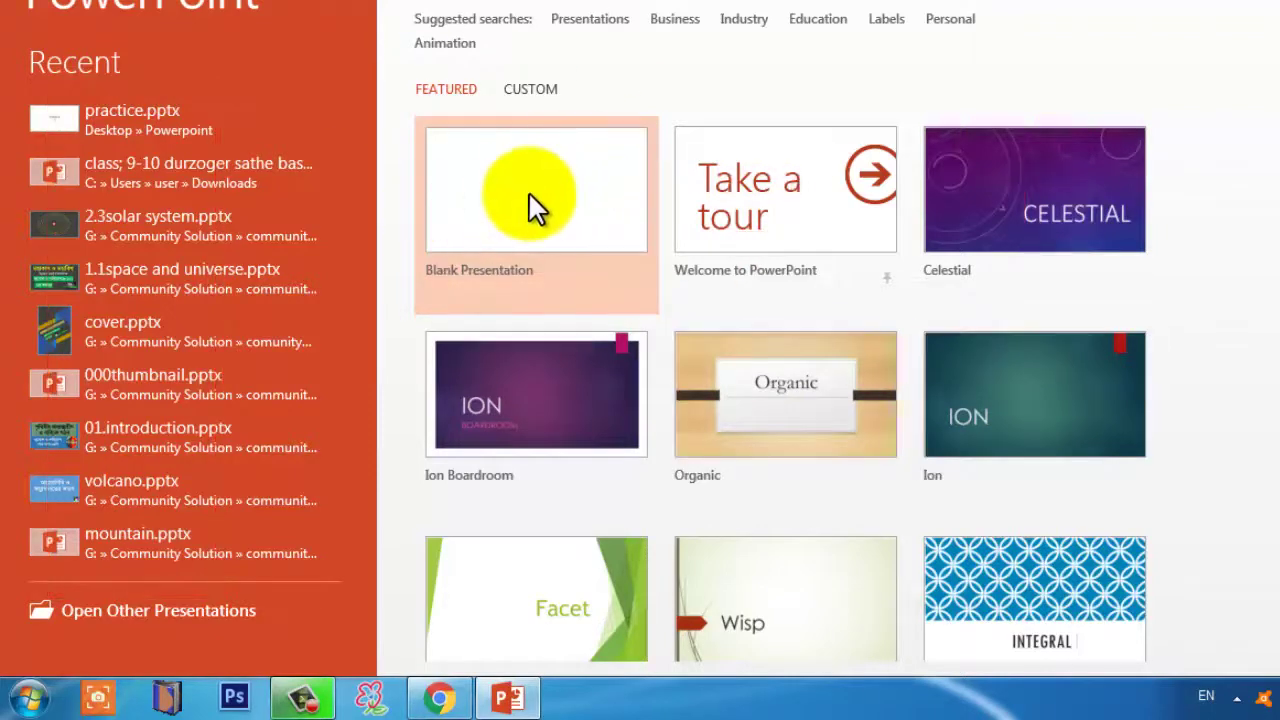
# Step: Create a blank presentation titled টাইটেল (Avro 'TaiTel') with English subtitle SEGHGJTGJTG
pyautogui.click(529, 195)
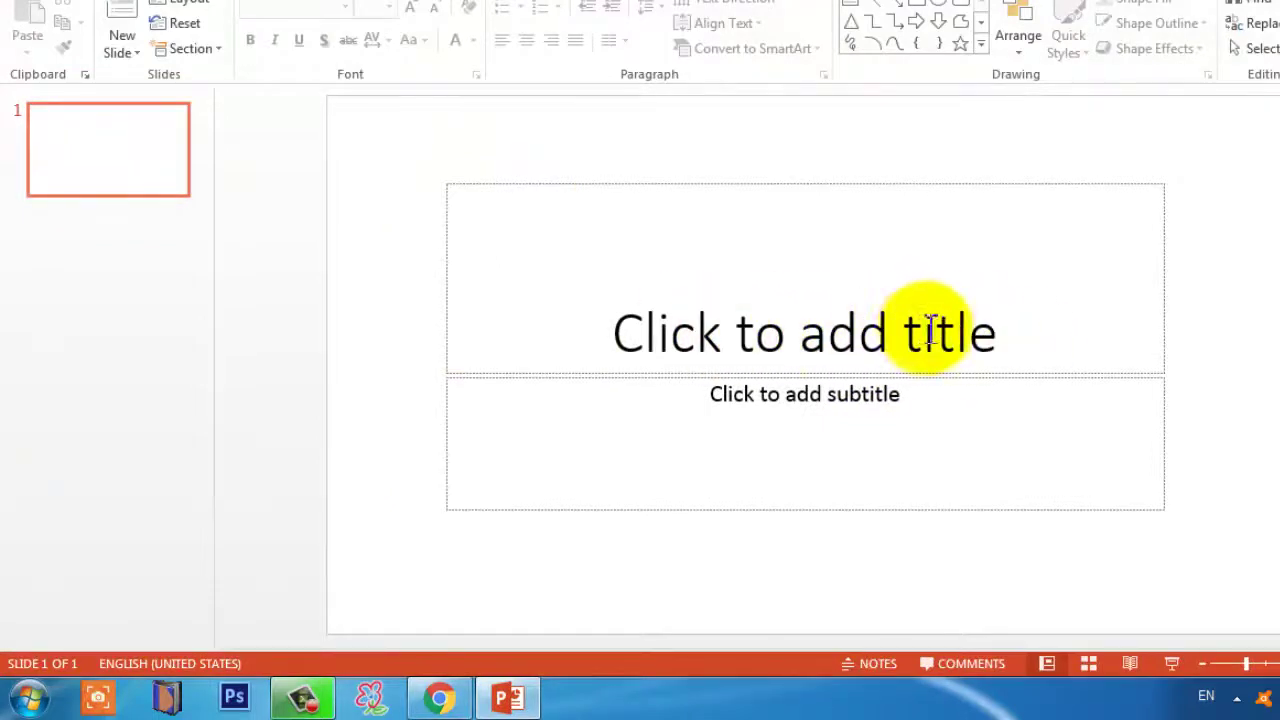
pyautogui.click(896, 330)
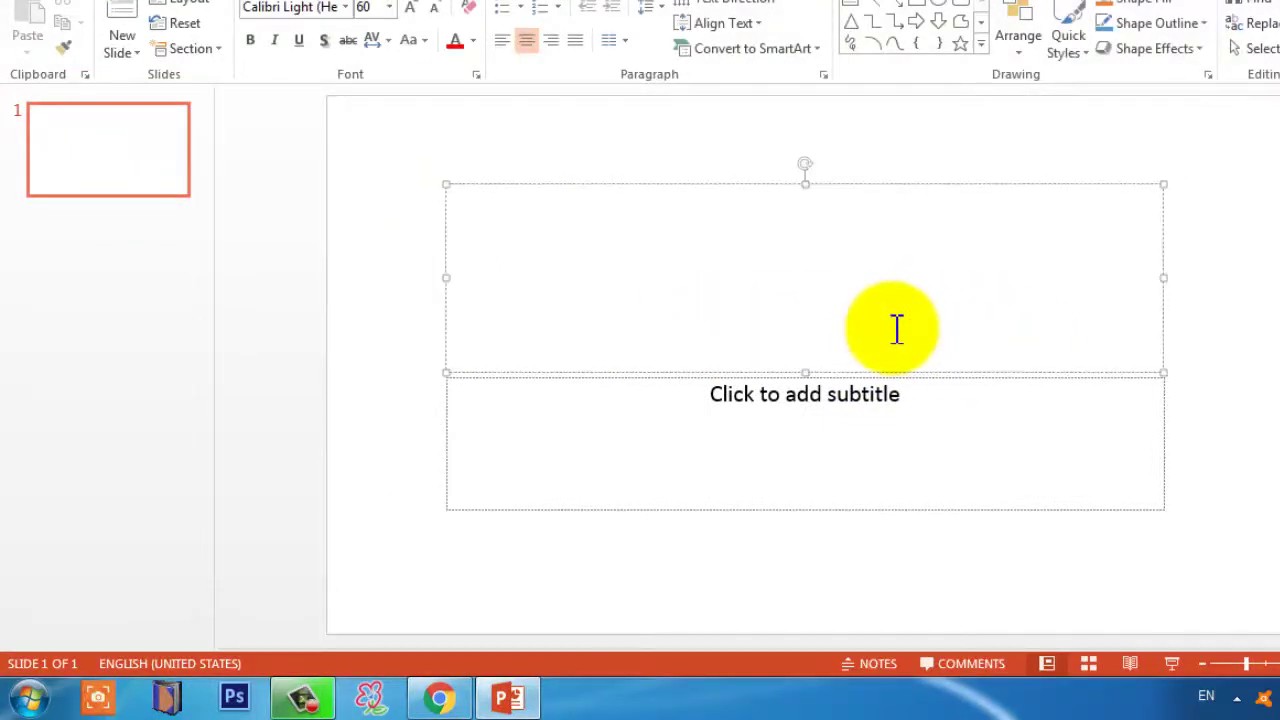
pyautogui.write('TaiTel')
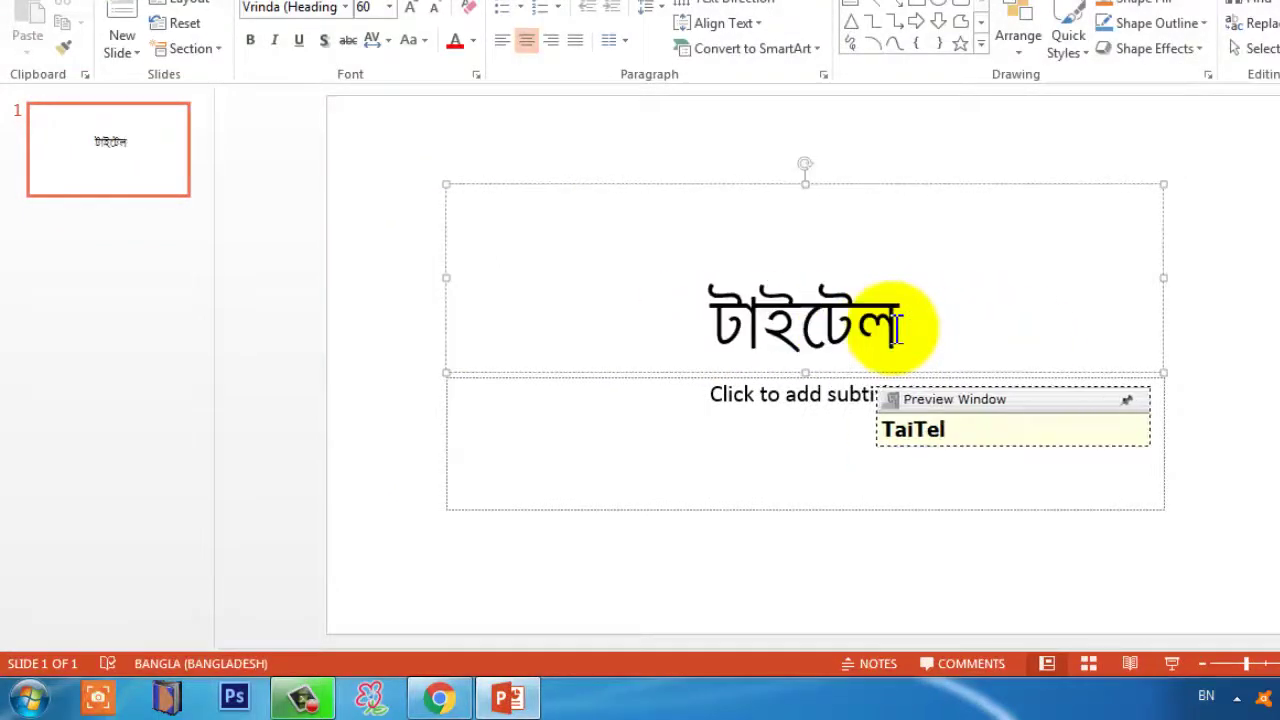
pyautogui.click(770, 416)
pyautogui.press('F12')
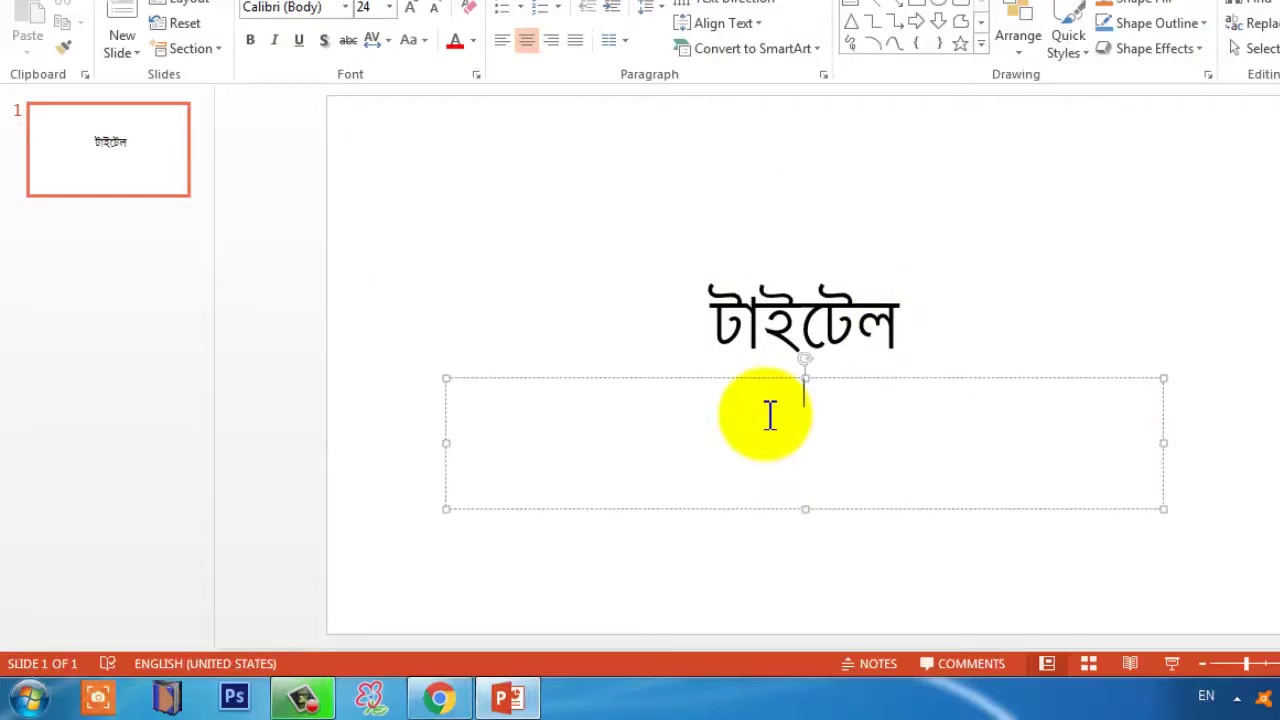
pyautogui.write('SEGHGJTGJTG')
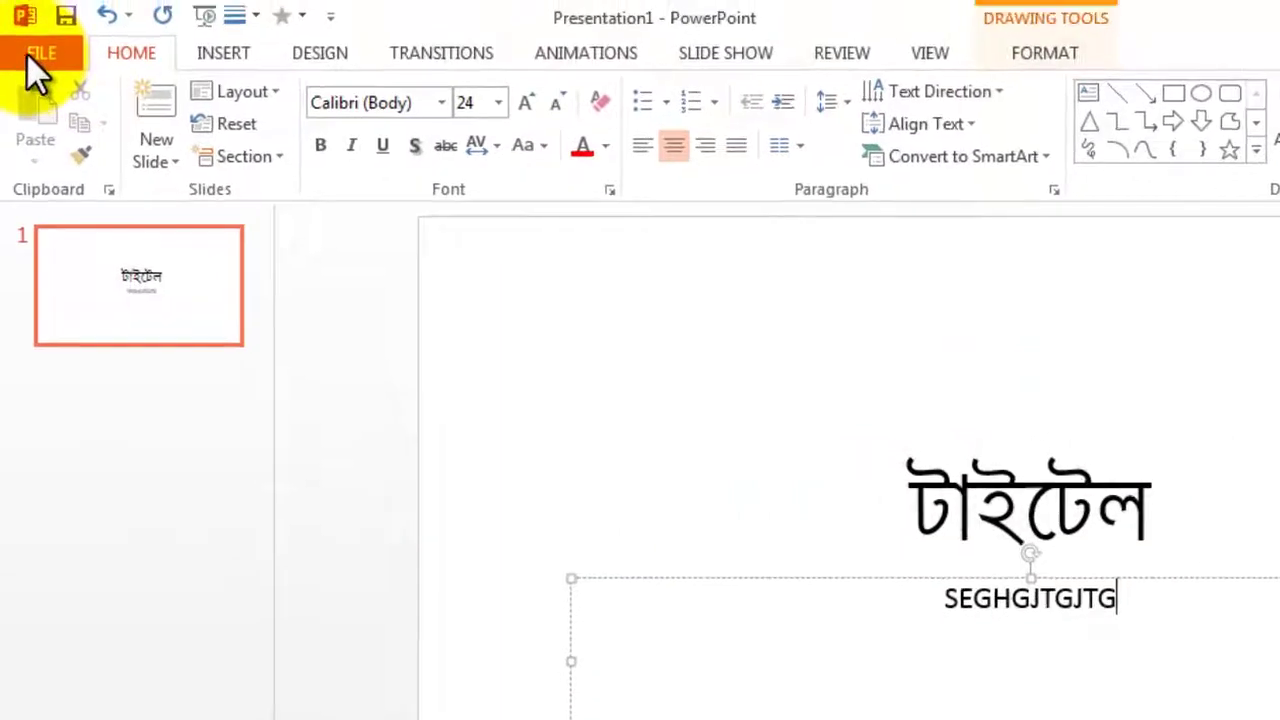
pyautogui.click(26, 53)
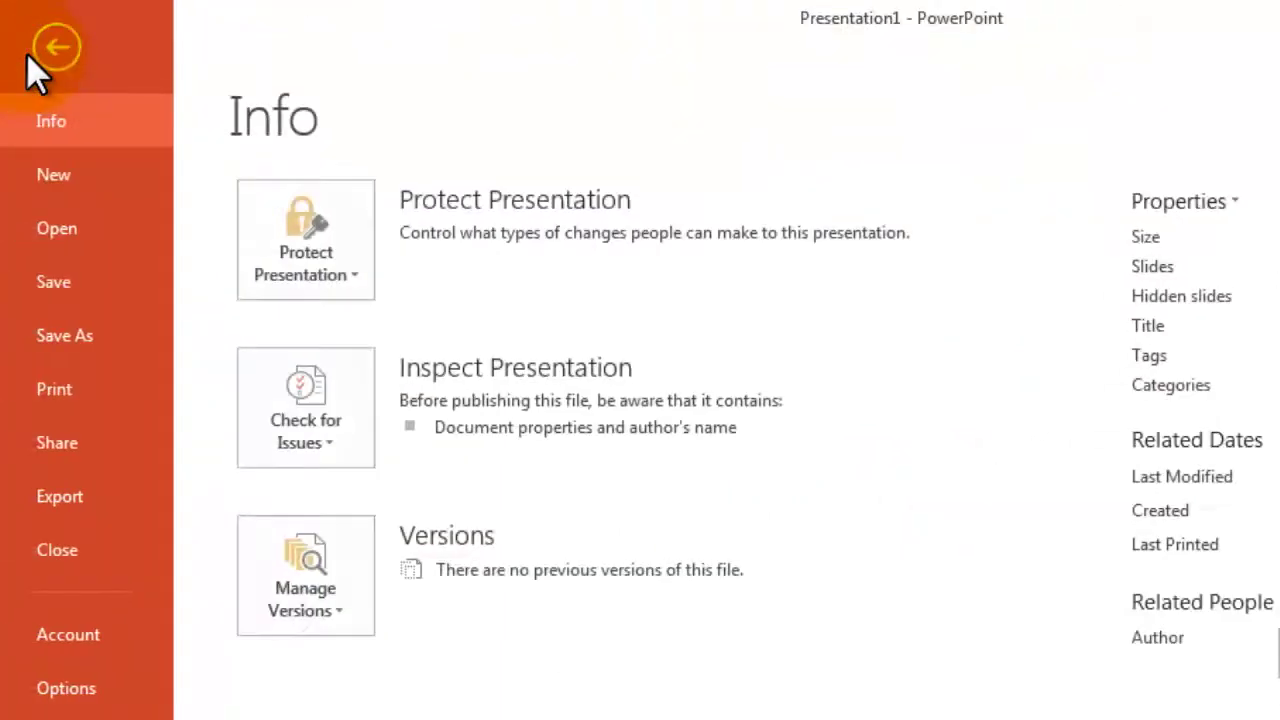
# Step: From Save As > Computer, browse to the Save As dialog proposing টাইটেল.pptx in Documents
pyautogui.click(70, 333)
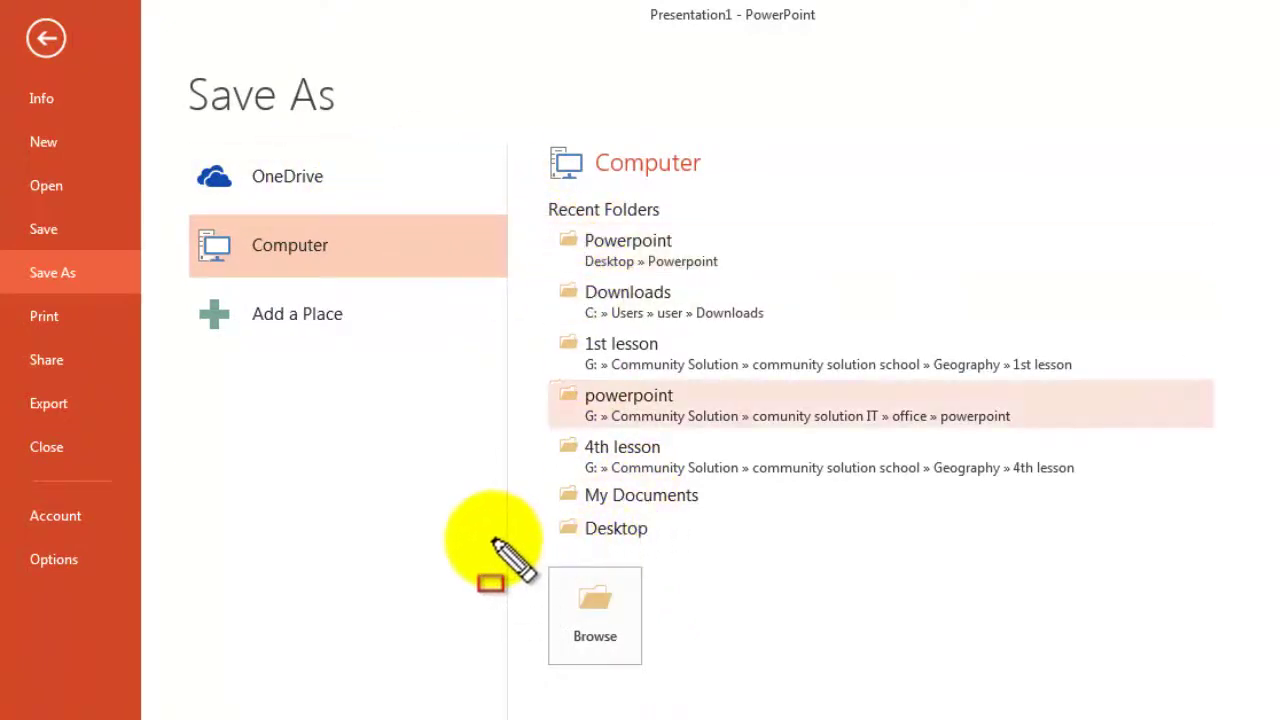
pyautogui.moveTo(493, 540); pyautogui.dragTo(705, 687)
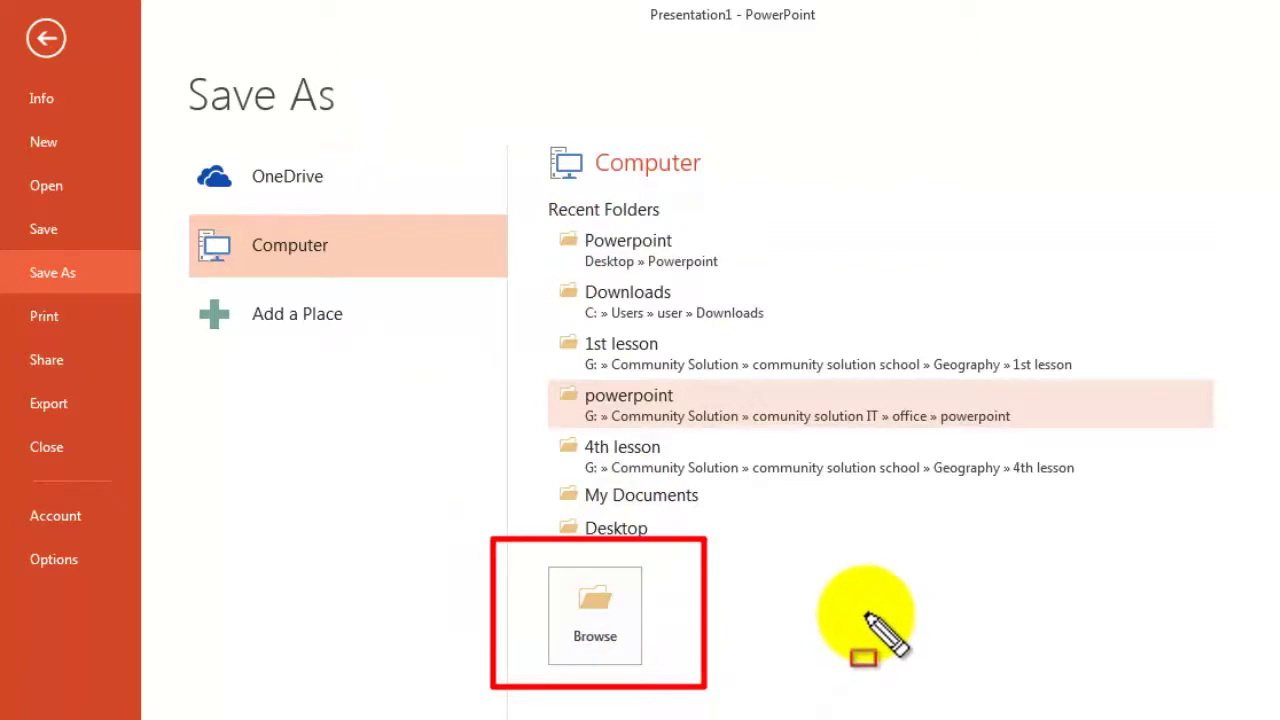
pyautogui.click(595, 616)
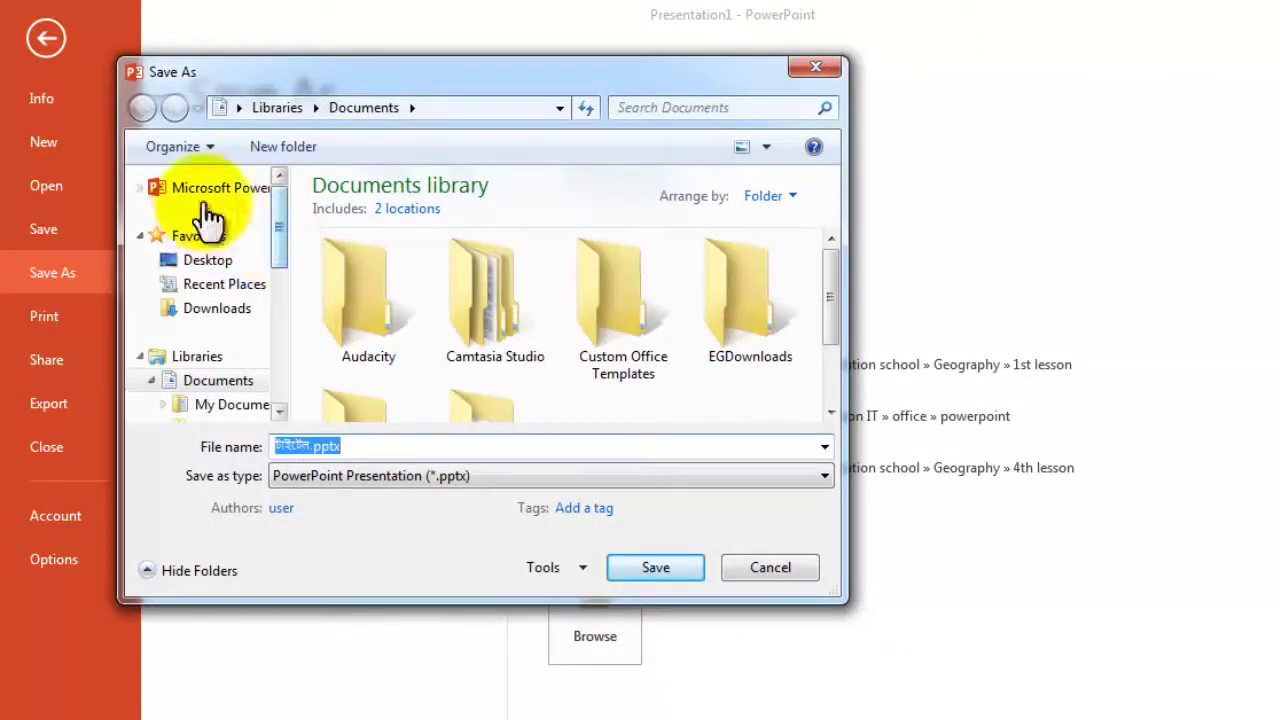
pyautogui.moveTo(210, 290)
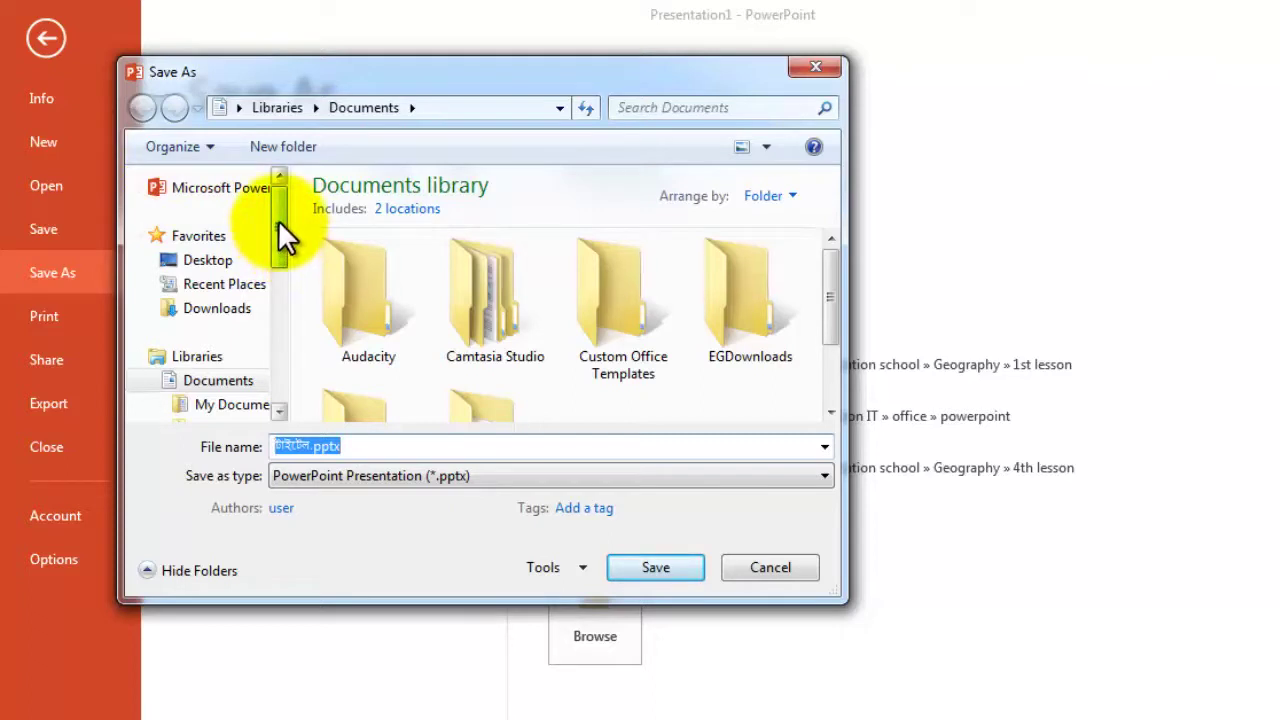
# Step: Scroll the Save As navigation pane down toward the Favorites group
pyautogui.moveTo(279, 221); pyautogui.dragTo(278, 229)
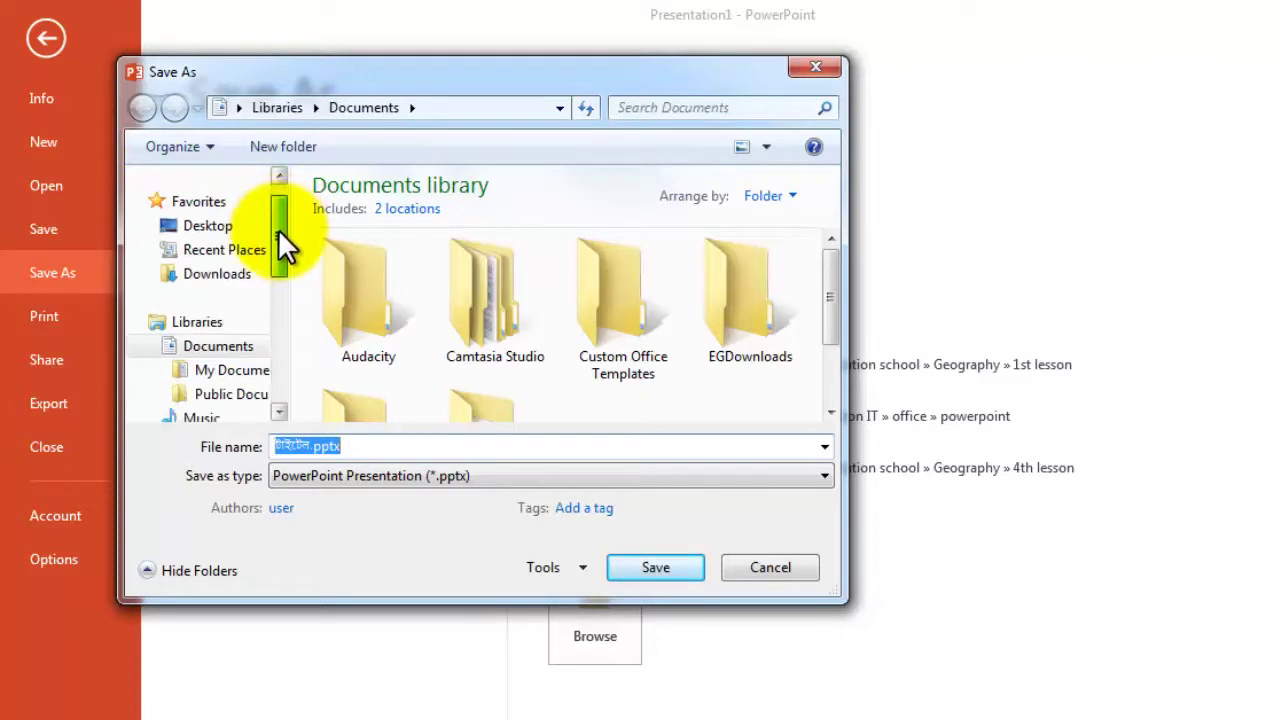
pyautogui.click(280, 412)
pyautogui.scroll(-2, 280, 412)
pyautogui.scroll(-4, 280, 412)
pyautogui.scroll(-2, 280, 412)
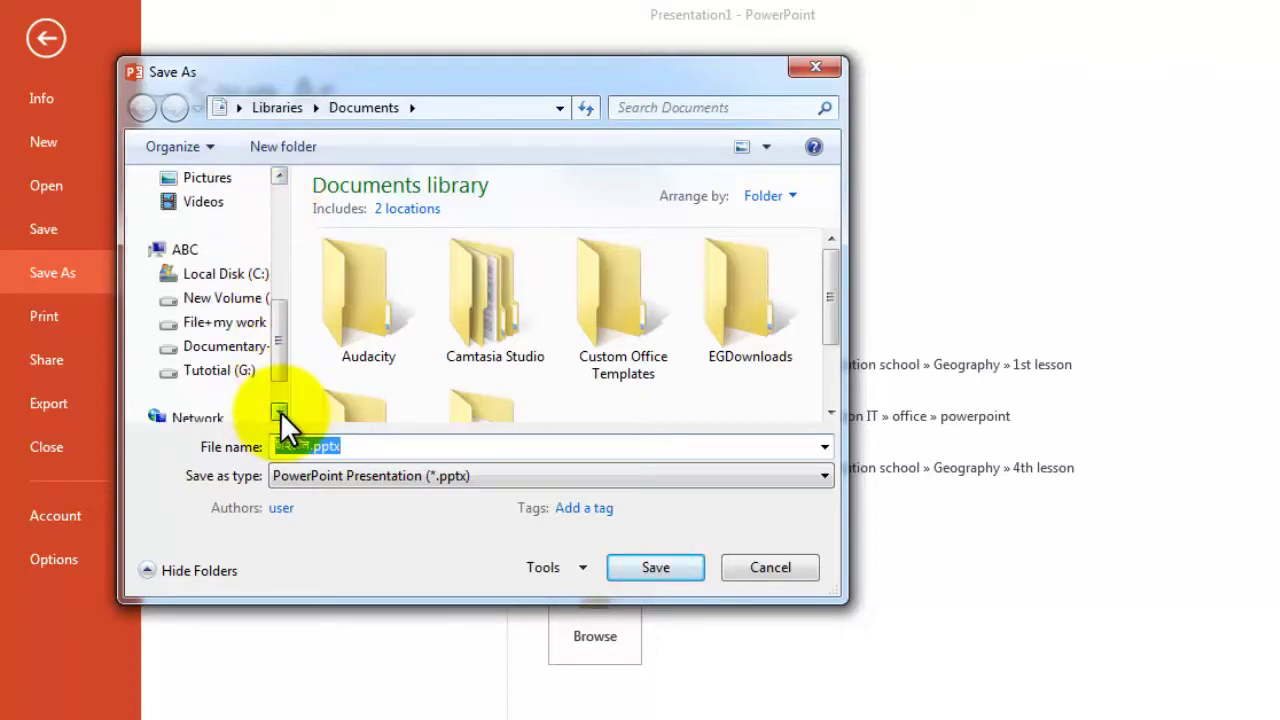
pyautogui.scroll(-1, 280, 412)
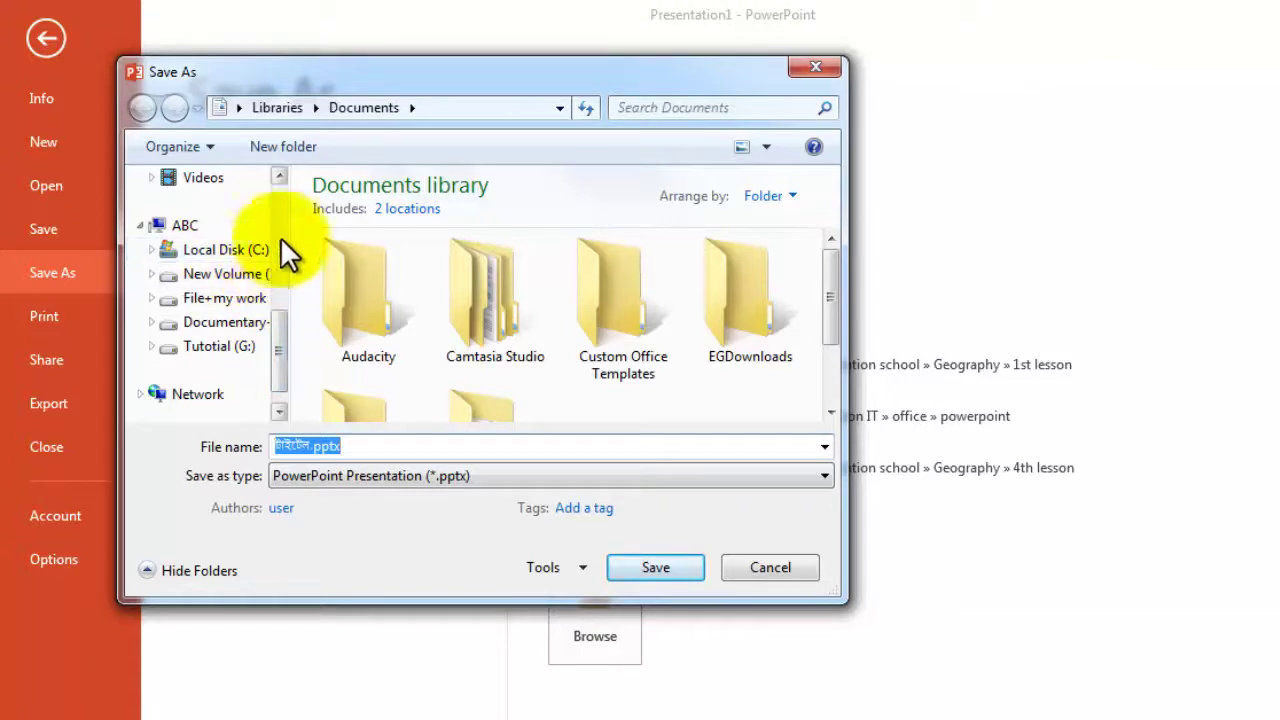
pyautogui.click(280, 177)
pyautogui.click(280, 177)
pyautogui.click(280, 177)
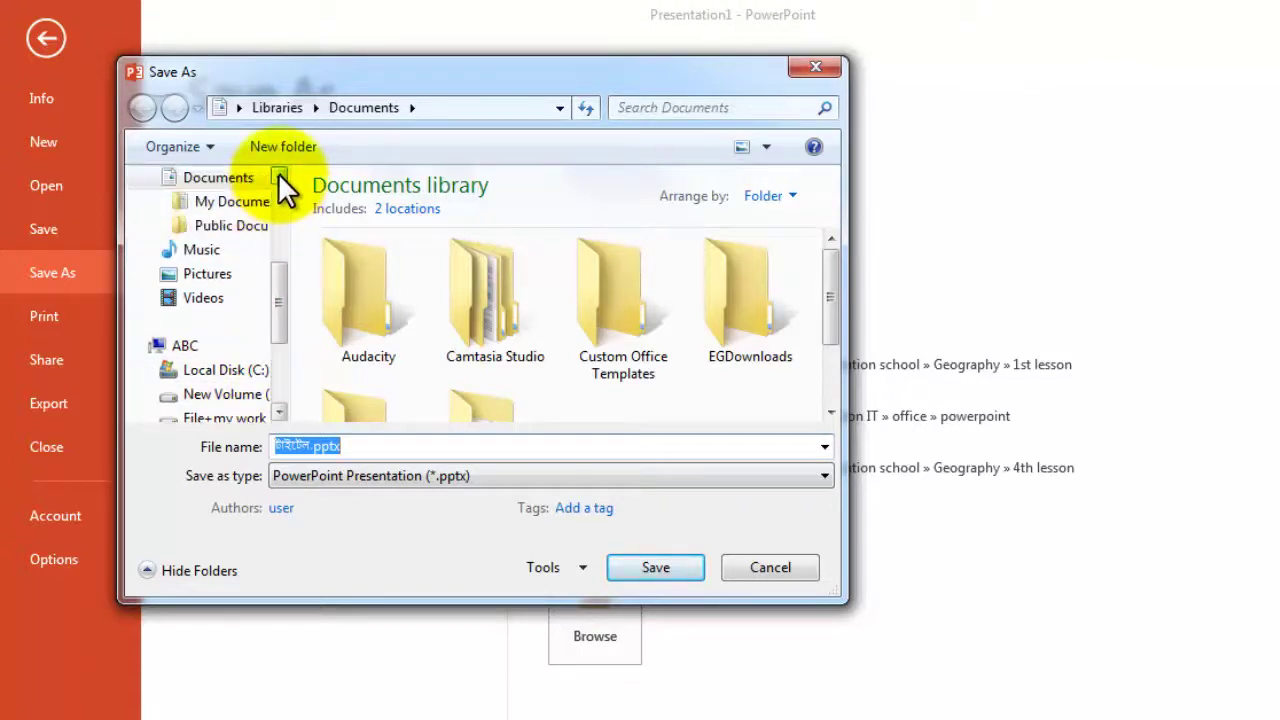
pyautogui.click(280, 177)
pyautogui.click(280, 177)
pyautogui.click(280, 177)
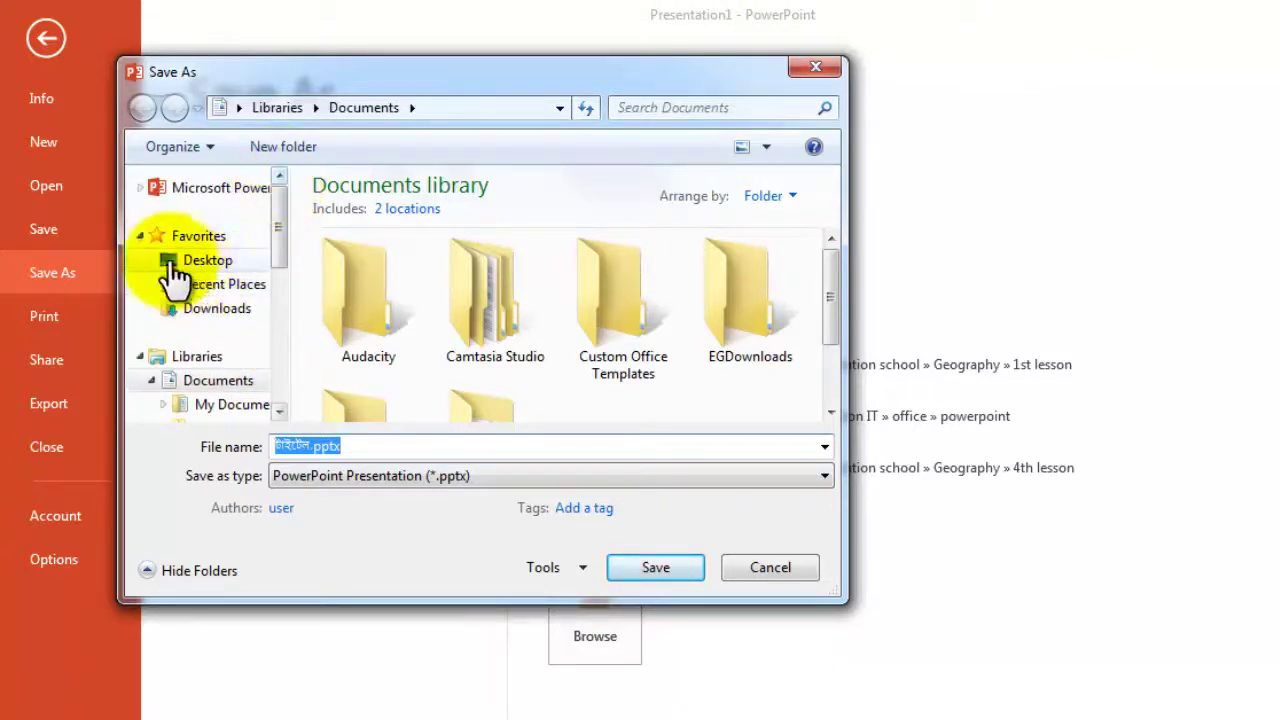
# Step: Choose Desktop under Favorites as the save location
pyautogui.click(140, 236)
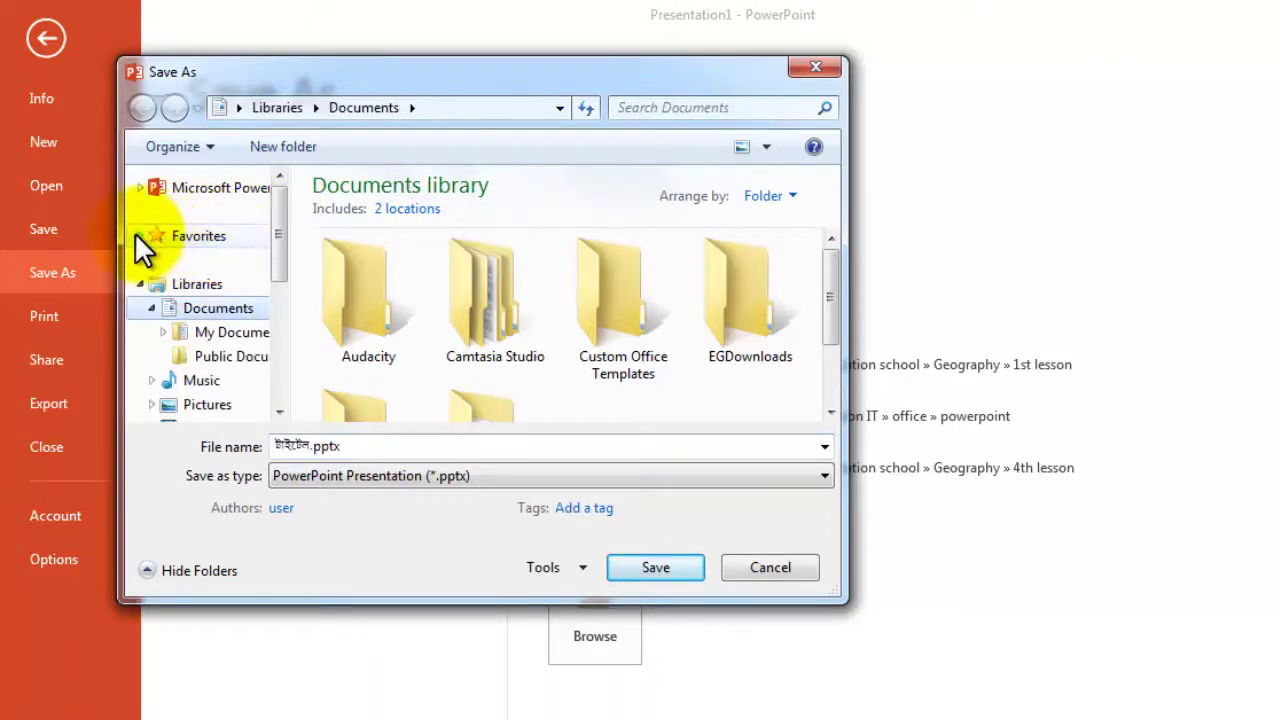
pyautogui.click(140, 236)
pyautogui.click(279, 260)
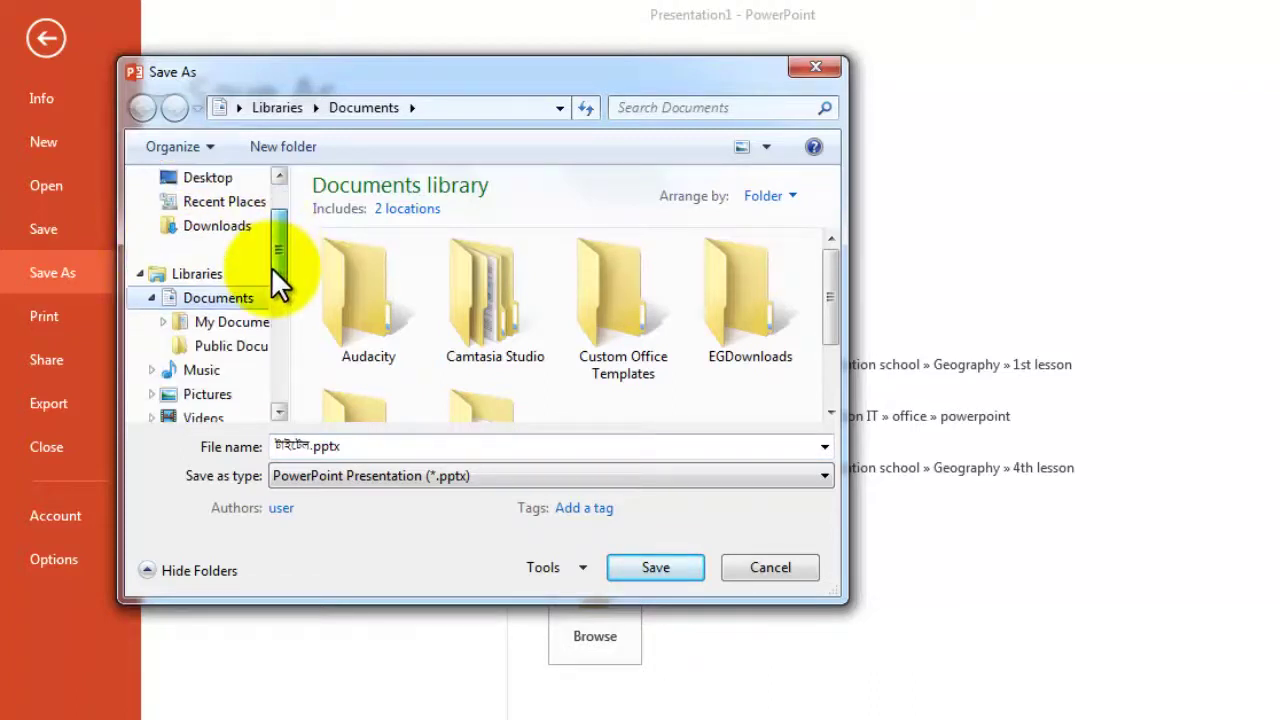
pyautogui.moveTo(280, 255)
pyautogui.mouseDown()
pyautogui.moveTo(289, 343)
pyautogui.moveTo(280, 243)
pyautogui.mouseUp()
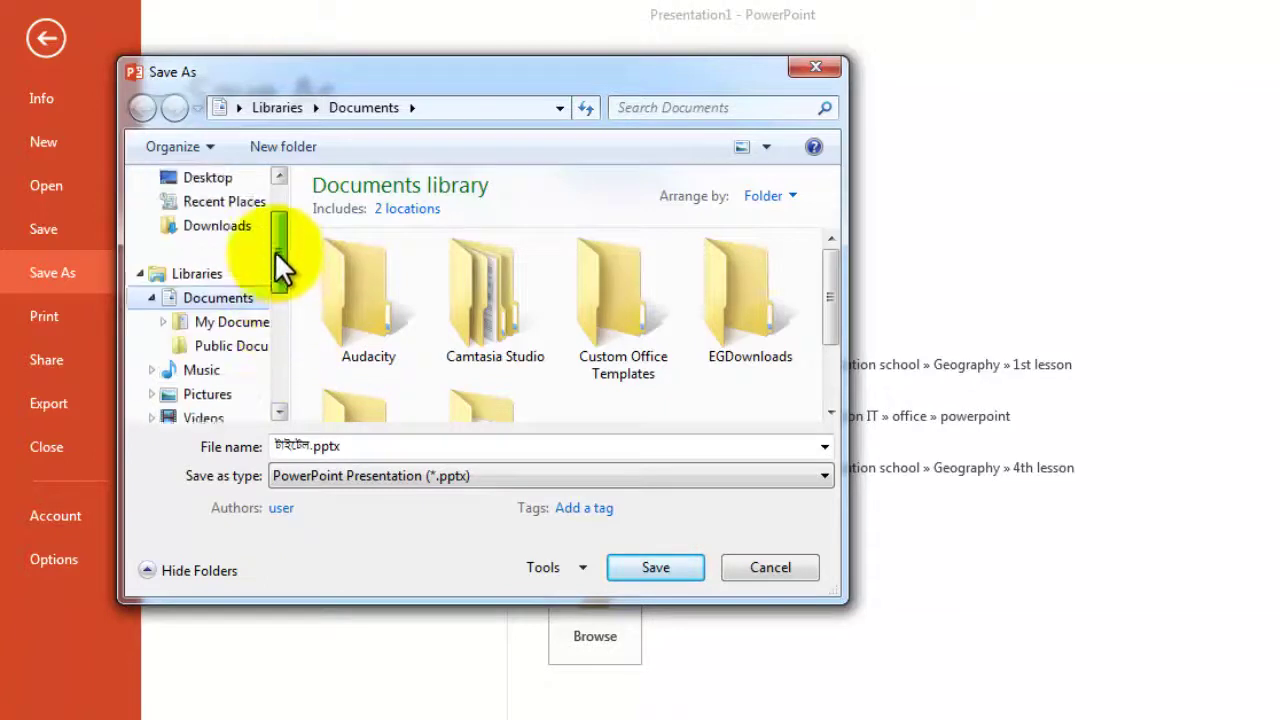
pyautogui.click(207, 226)
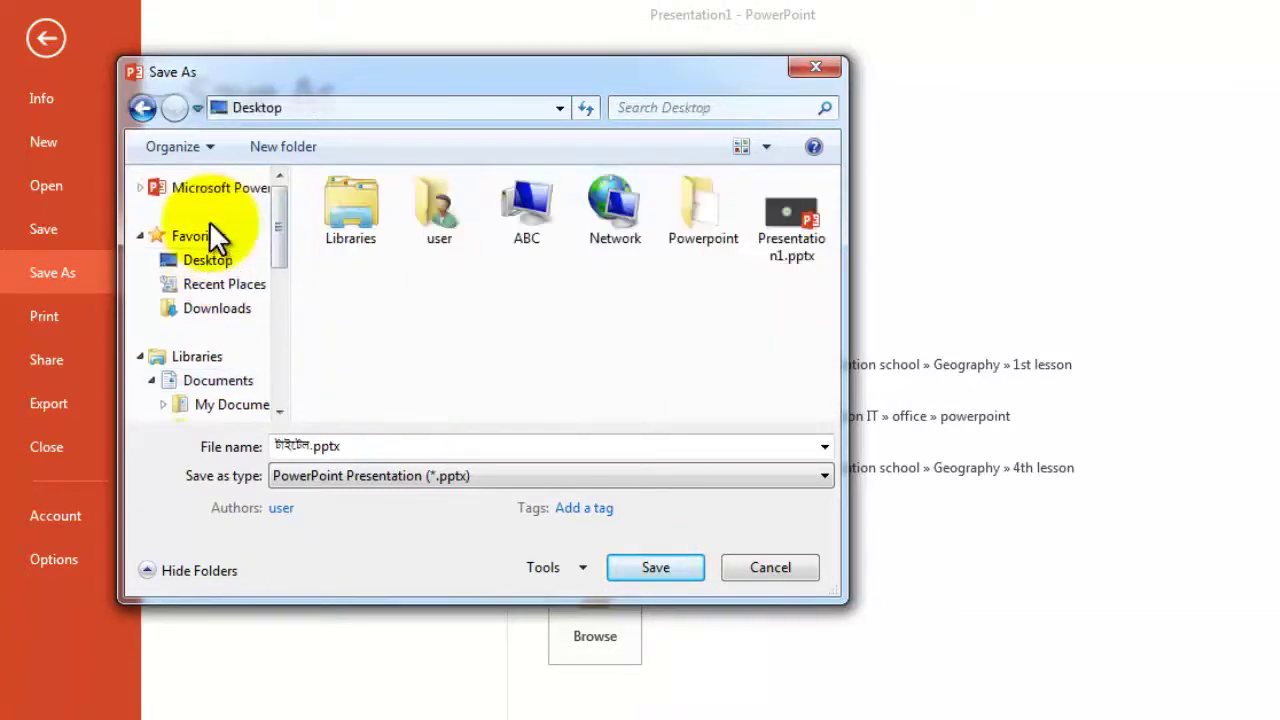
# Step: Save the file as 123 in PowerPoint Presentation (*.pptx) format inside the Desktop's Powerpoint folder
pyautogui.doubleClick(706, 213)
pyautogui.write('123')
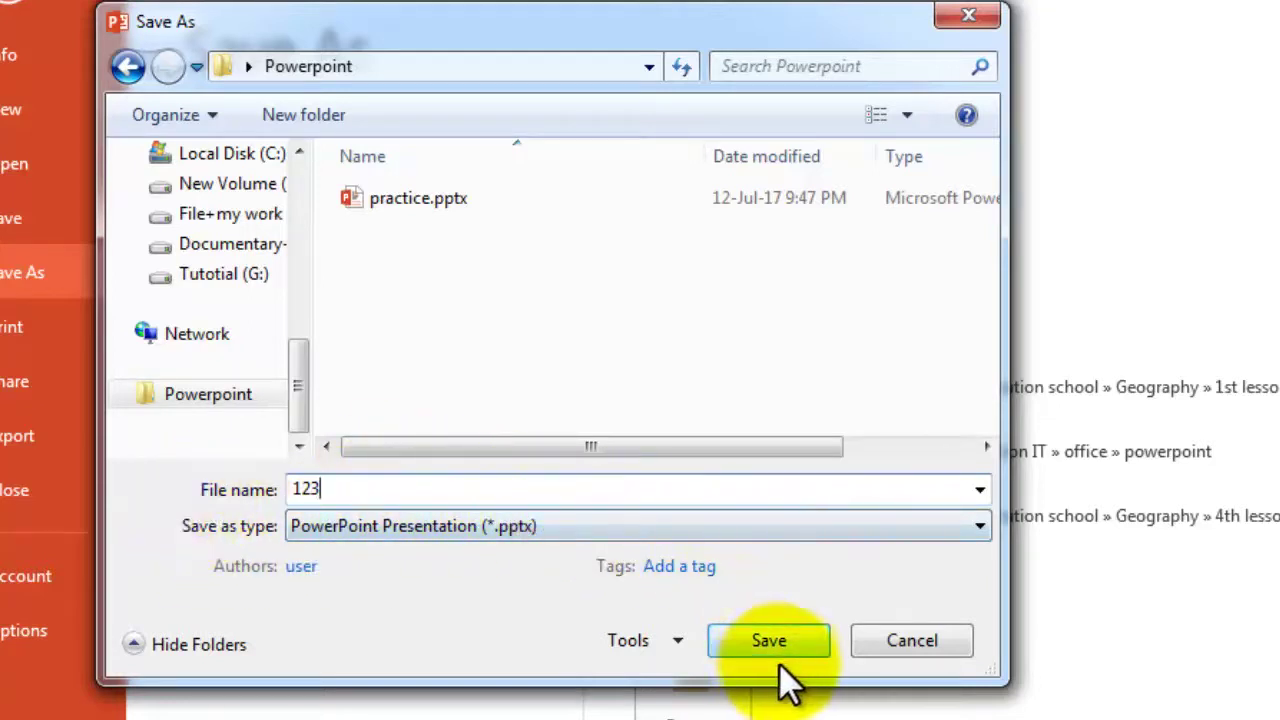
pyautogui.click(545, 527)
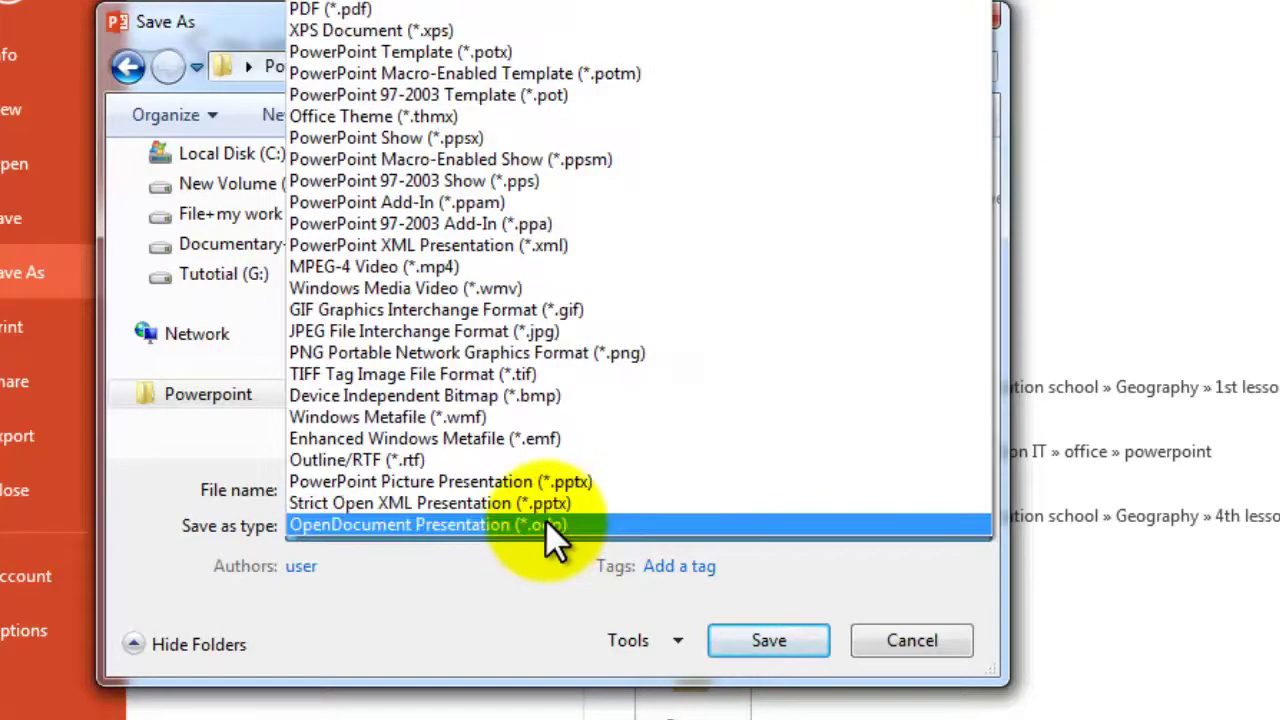
pyautogui.click(508, 589)
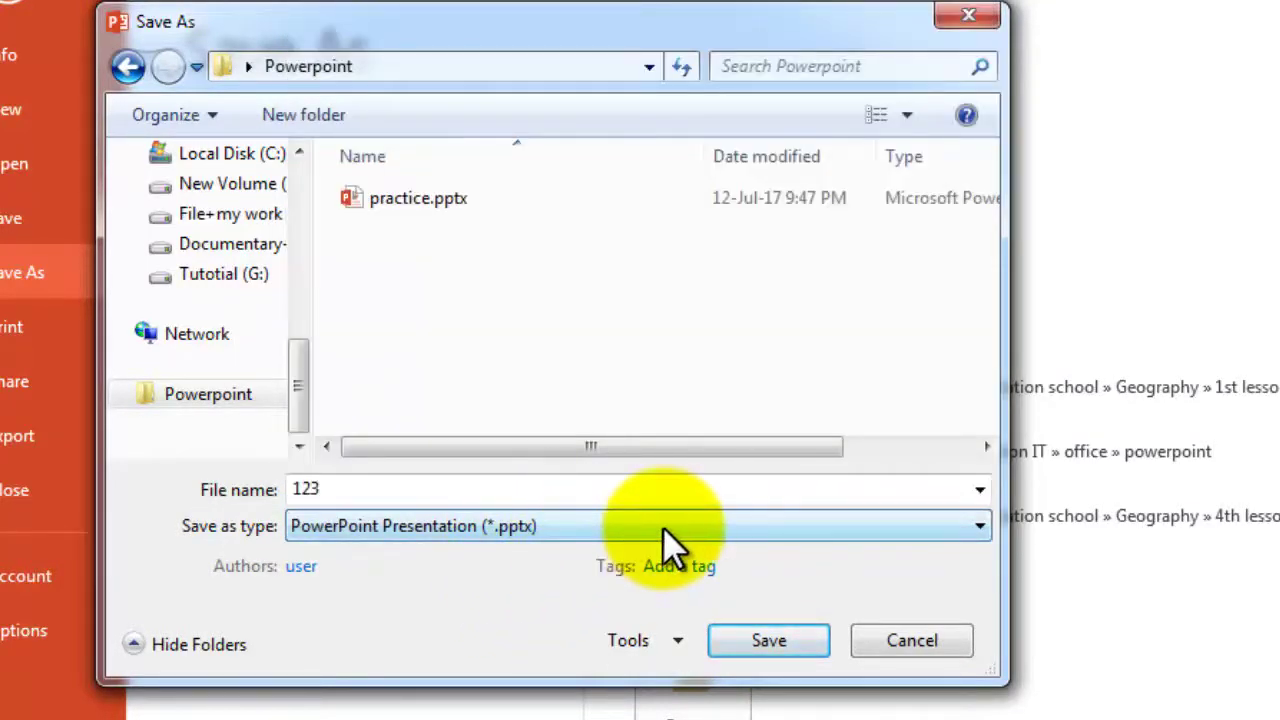
pyautogui.click(776, 646)
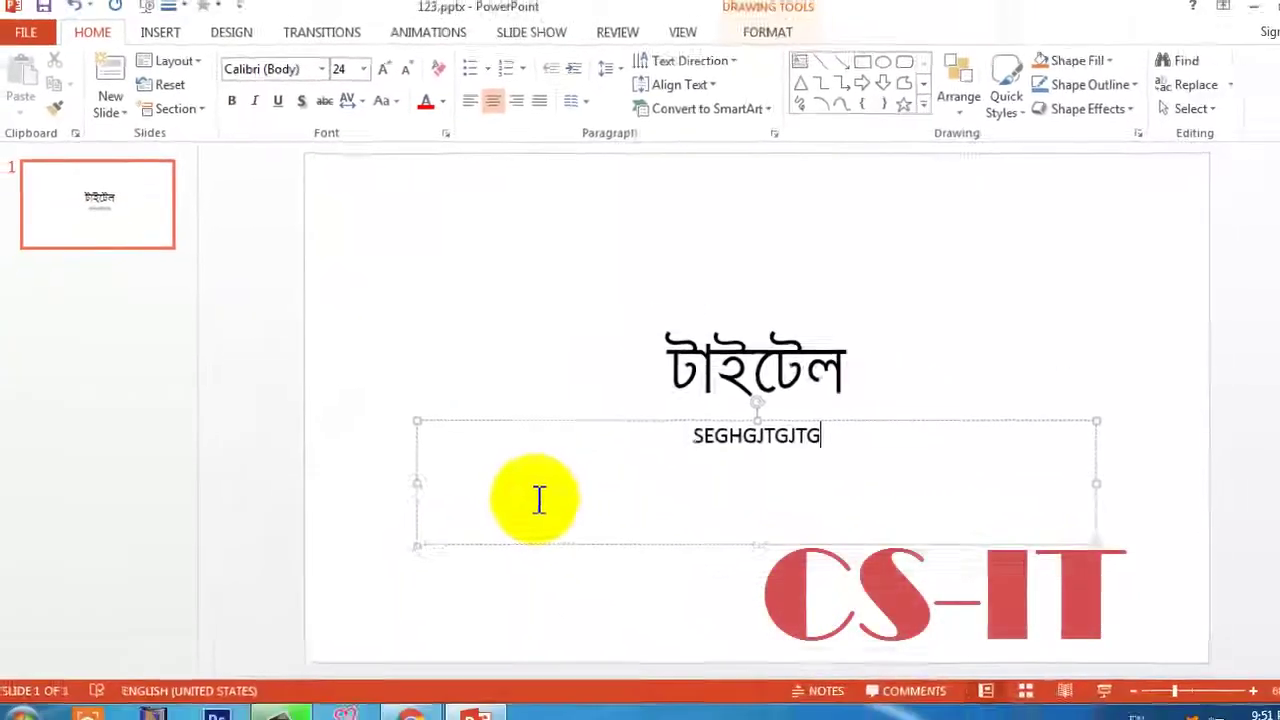
# Step: Close PowerPoint, then reopen 123.pptx from the Powerpoint folder on the Desktop
pyautogui.click(1267, 14)
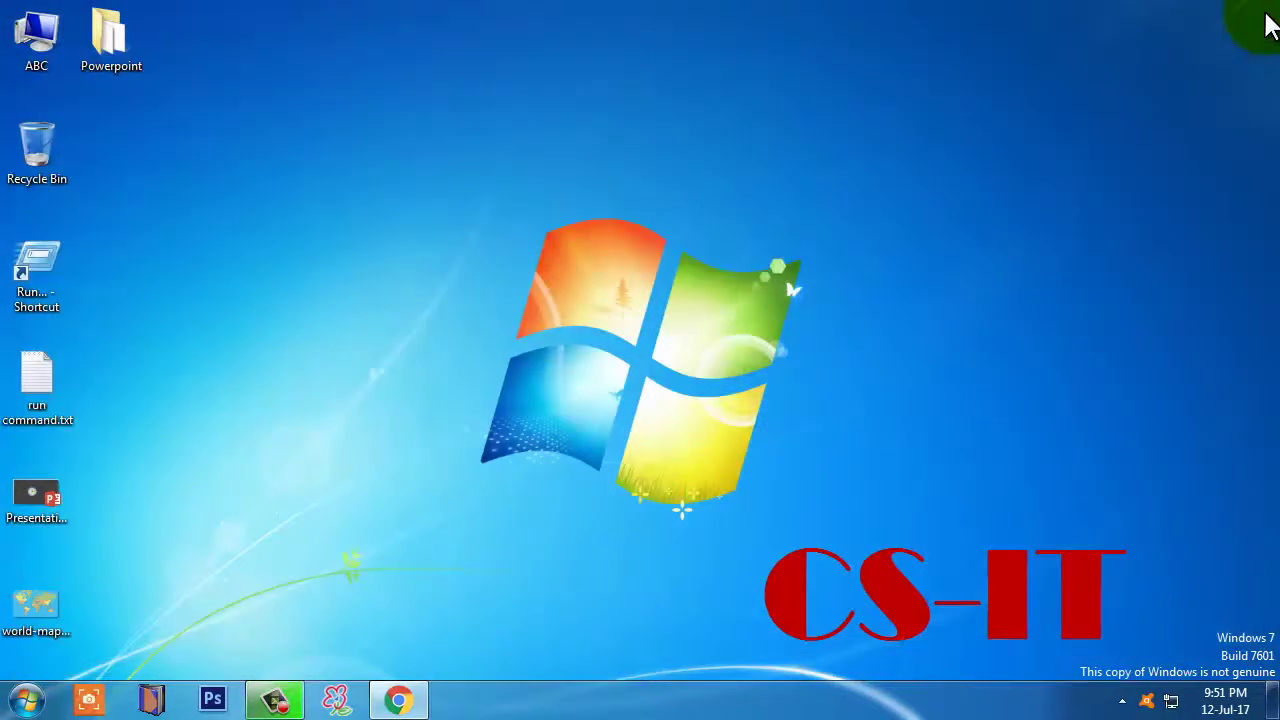
pyautogui.doubleClick(113, 57)
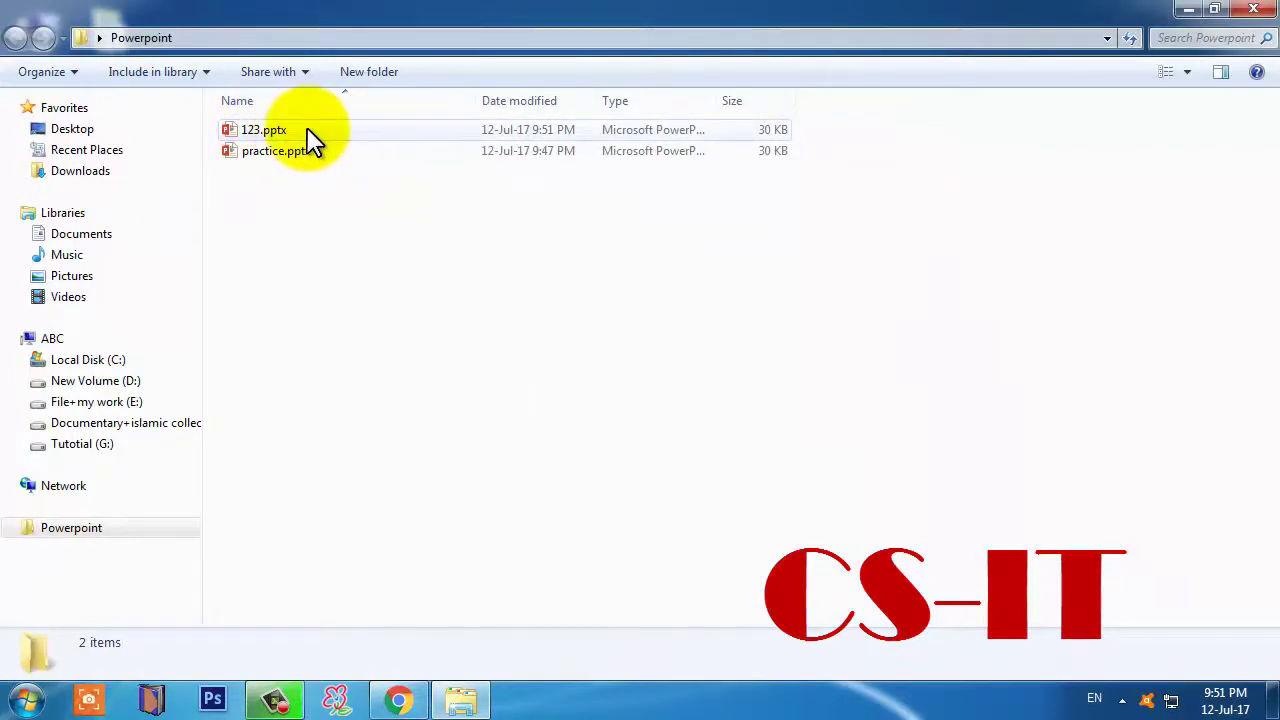
pyautogui.doubleClick(310, 140)
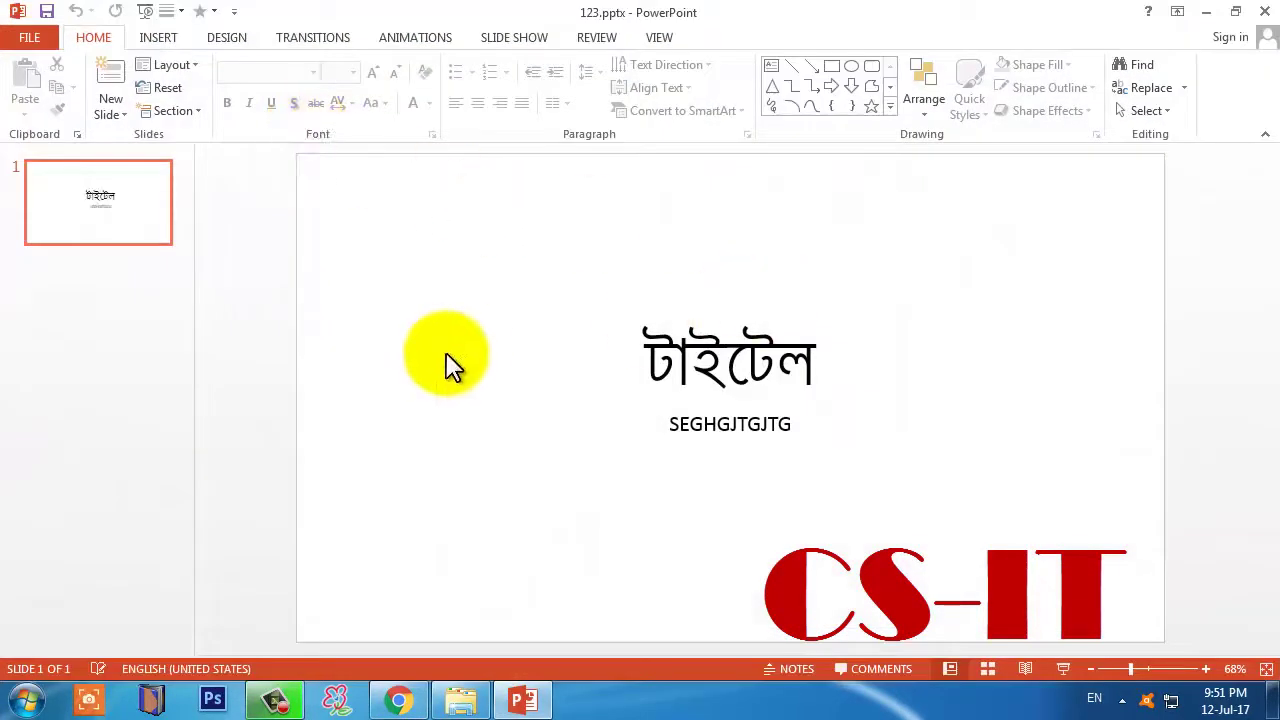
# Step: Drag across the title and subtitle area of the reopened slide
pyautogui.moveTo(578, 318); pyautogui.dragTo(842, 405)
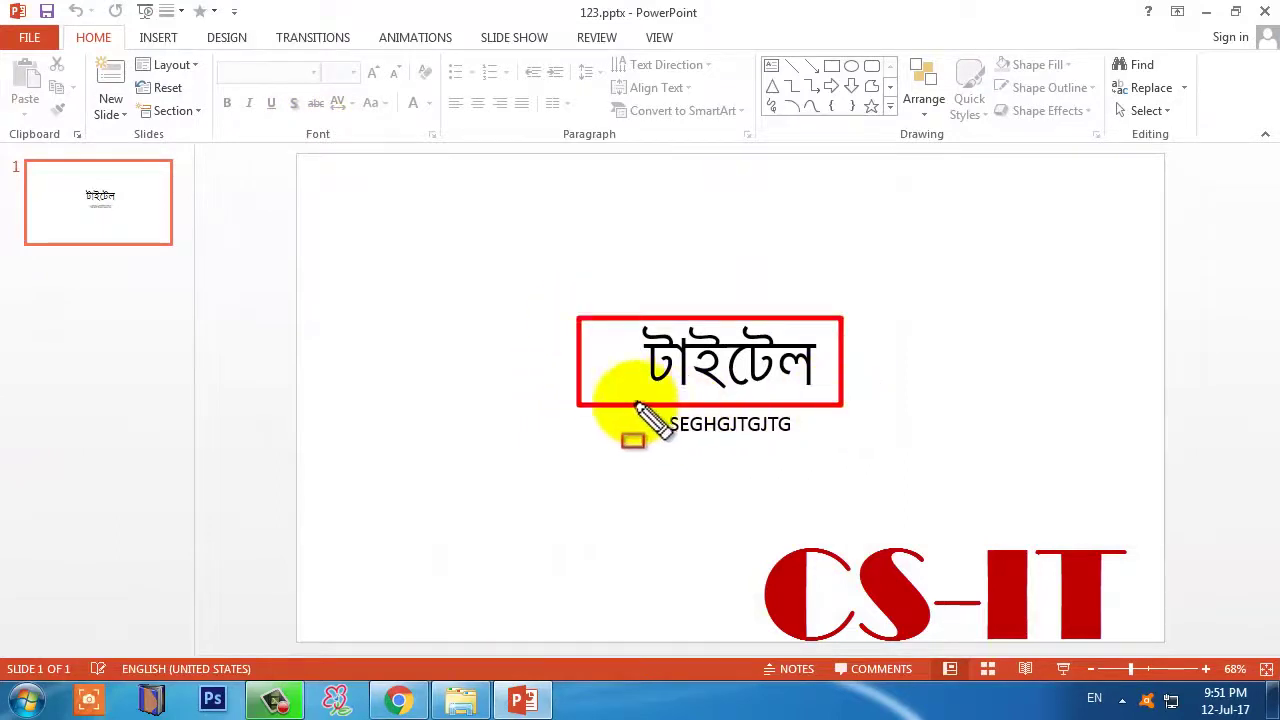
pyautogui.moveTo(614, 405); pyautogui.dragTo(830, 446)
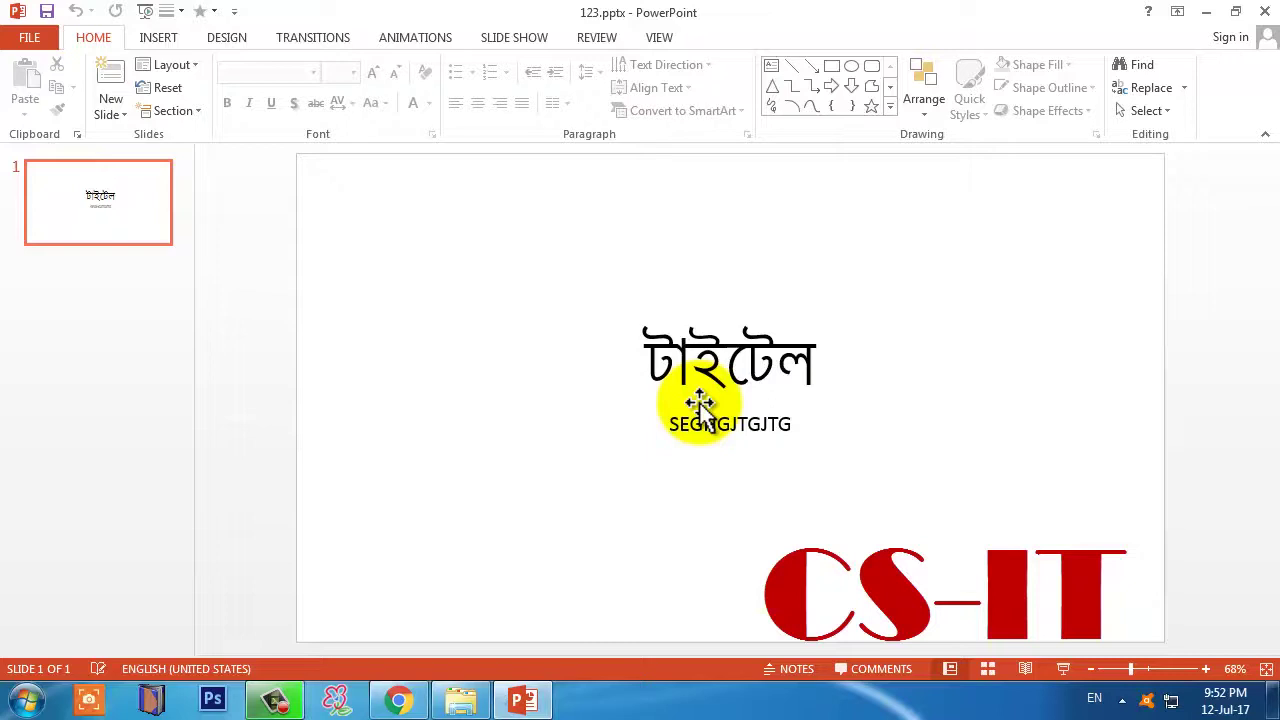
pyautogui.click(398, 699)
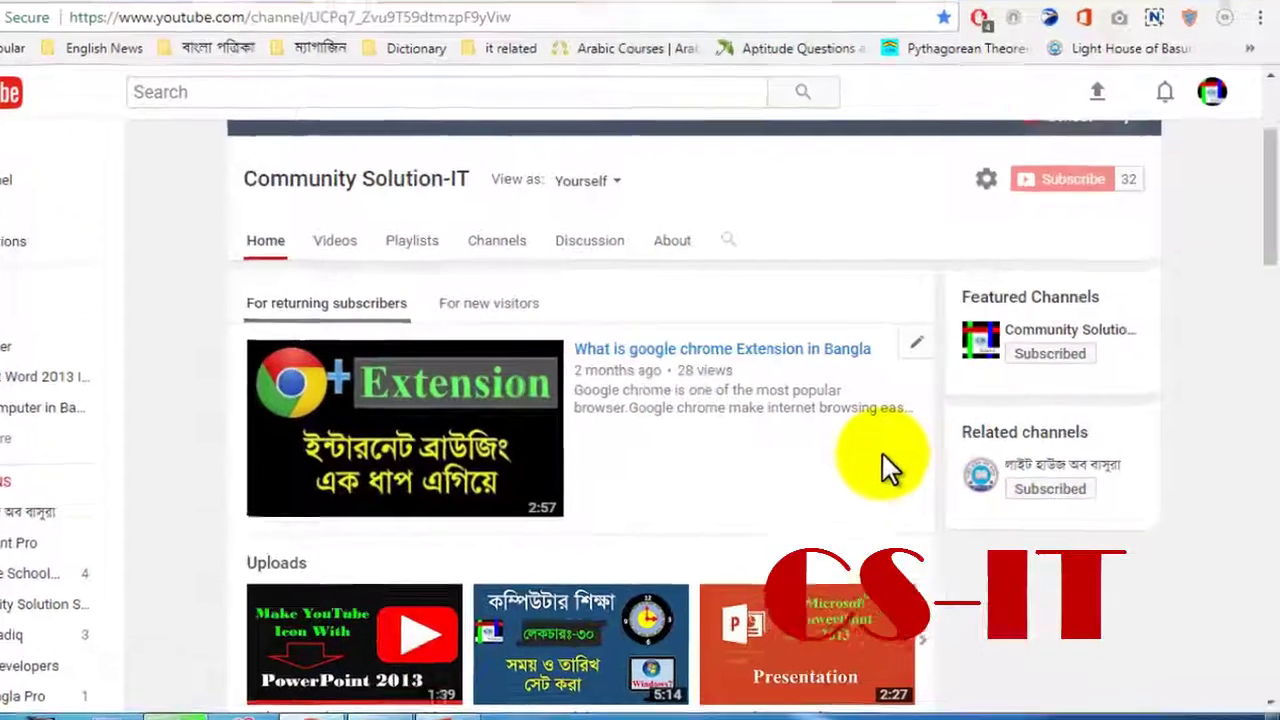
pyautogui.scroll(2, 883, 454)
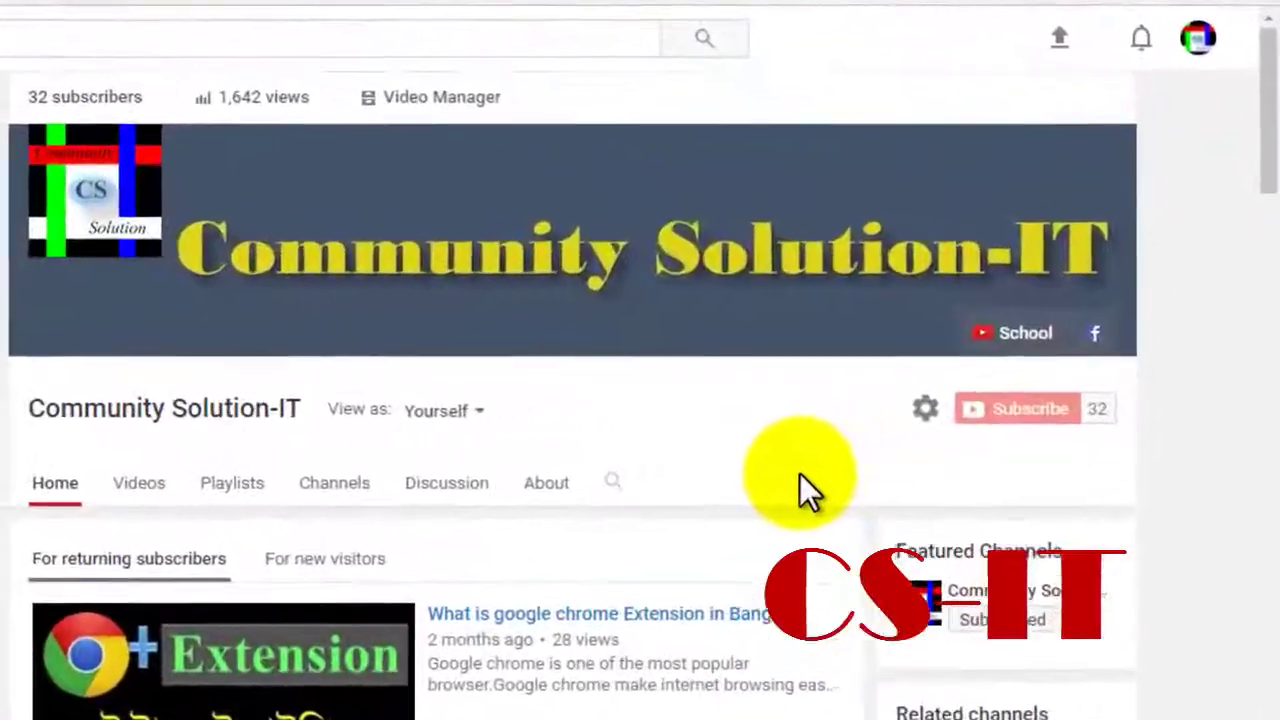
pyautogui.hotkey('ctrl', '2')
pyautogui.moveTo(876, 364); pyautogui.dragTo(1152, 452)
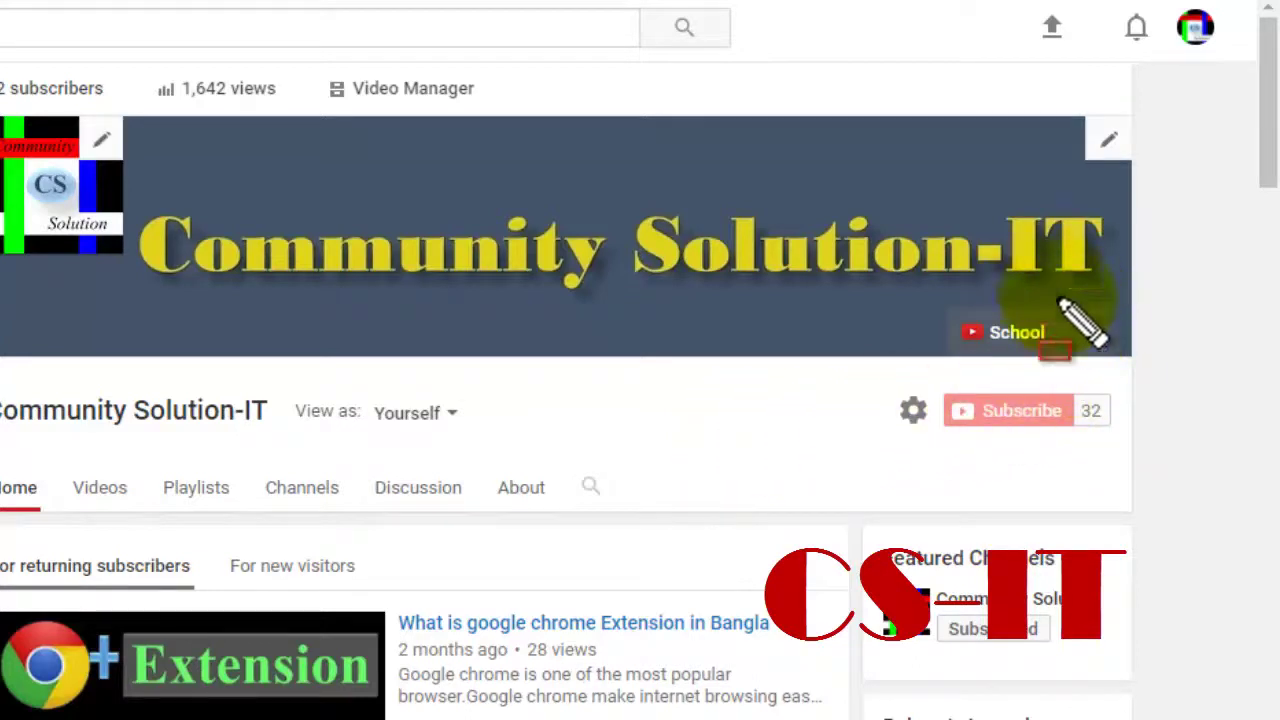
pyautogui.moveTo(1042, 280); pyautogui.dragTo(1158, 370)
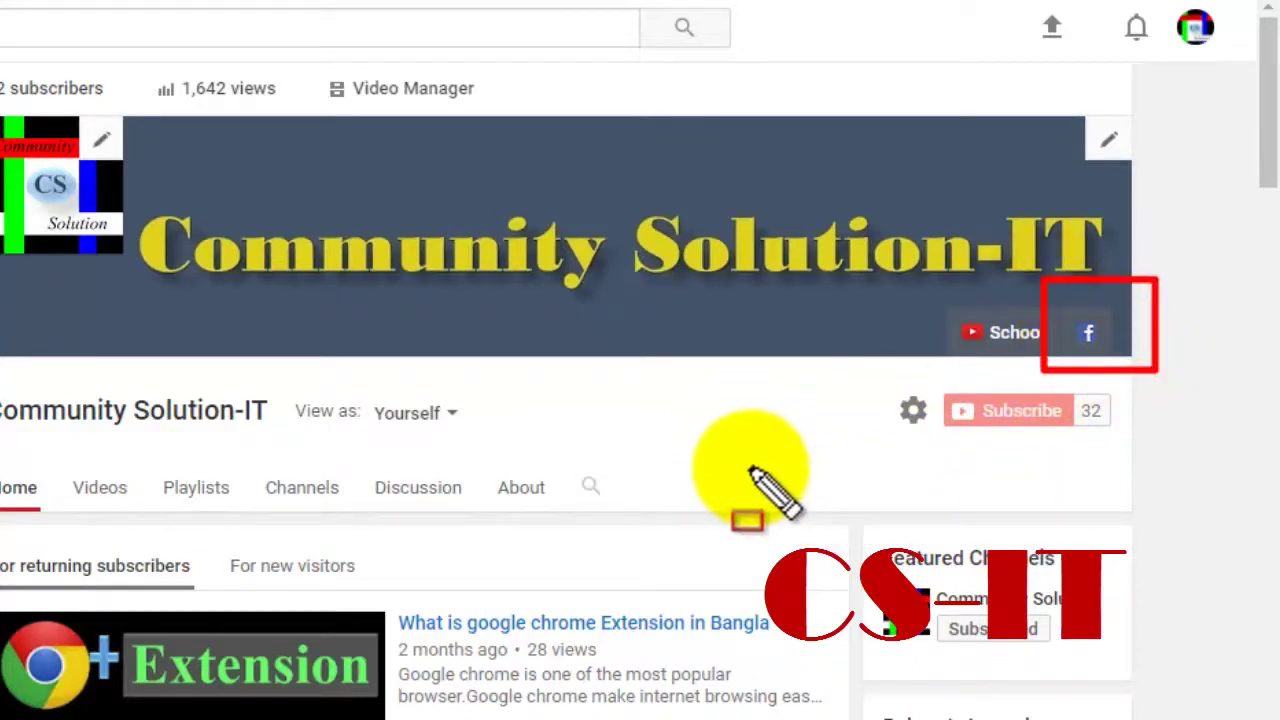